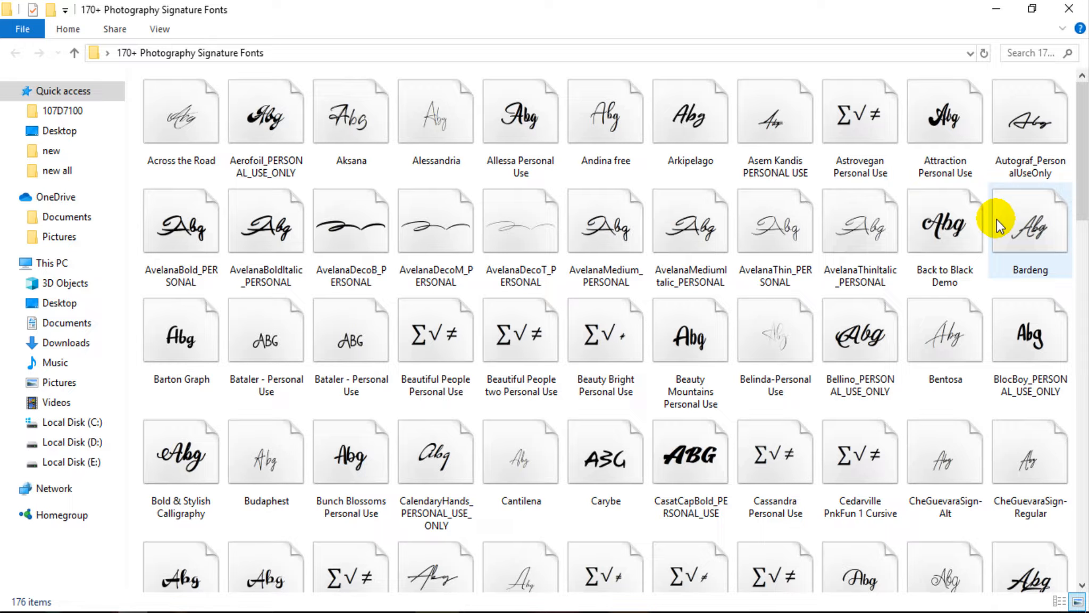
Step: Look through the signature fonts in the 170+ Photography Signature Fonts folder from beginning to end
scroll(868, 357, down, 10)
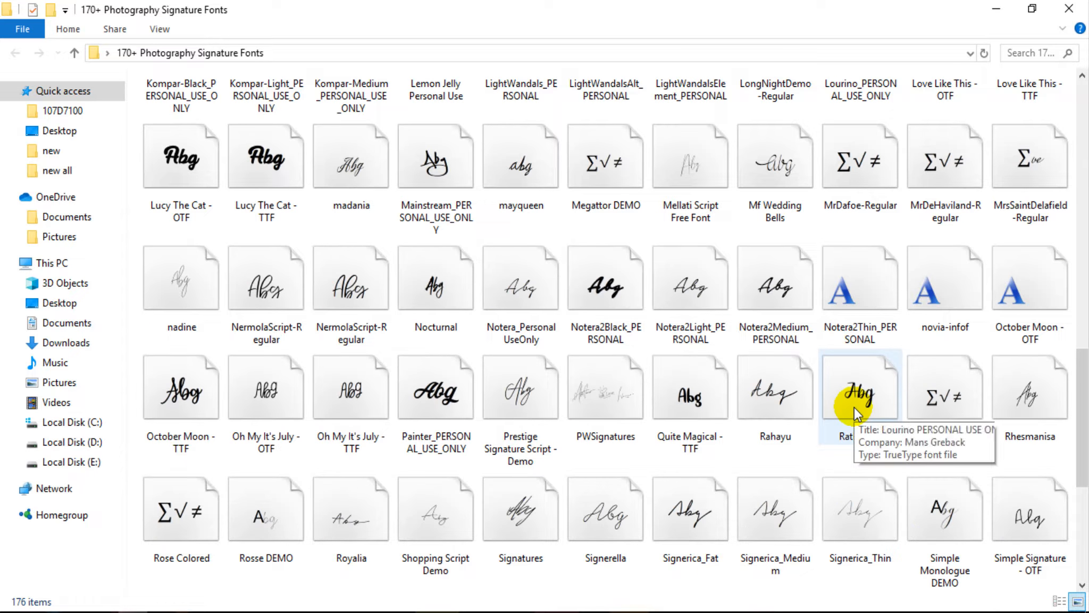
scroll(854, 407, down, 3)
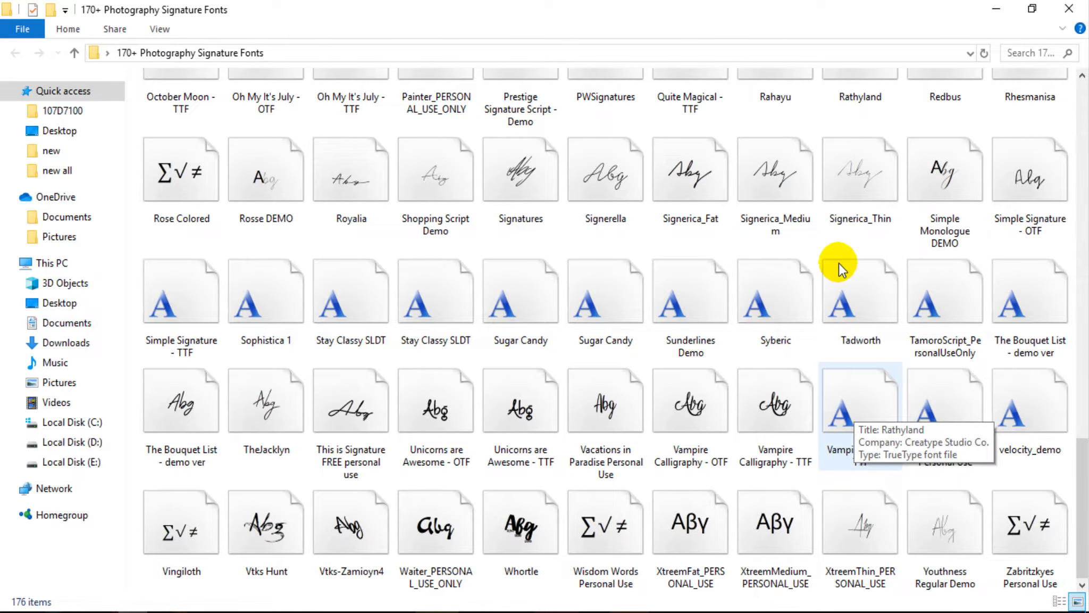
scroll(1064, 327, up, 3)
drag(1079, 423, 1074, 138)
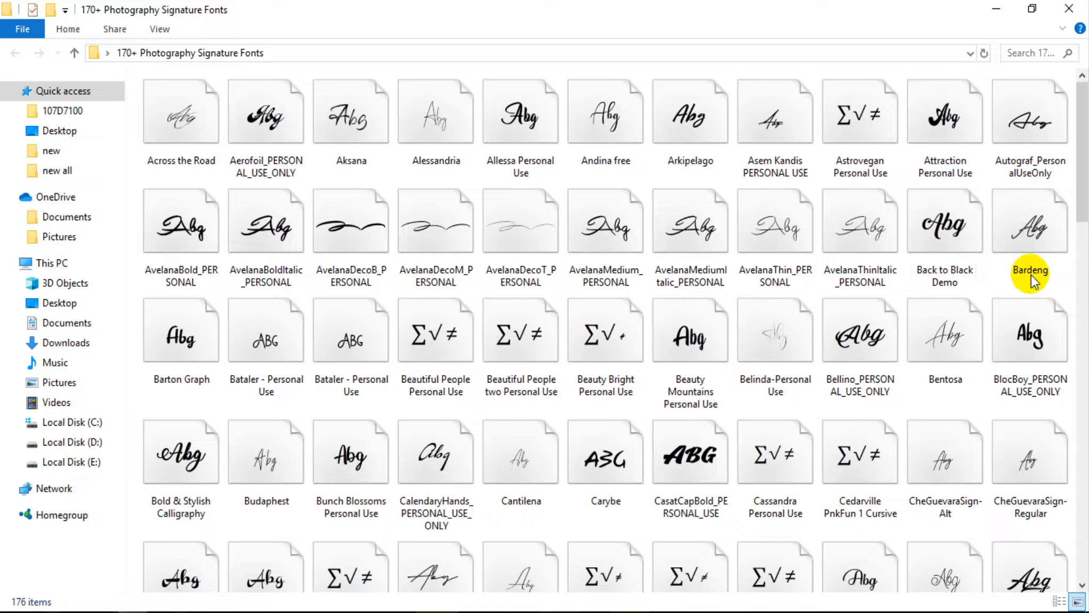
drag(1085, 201, 1084, 590)
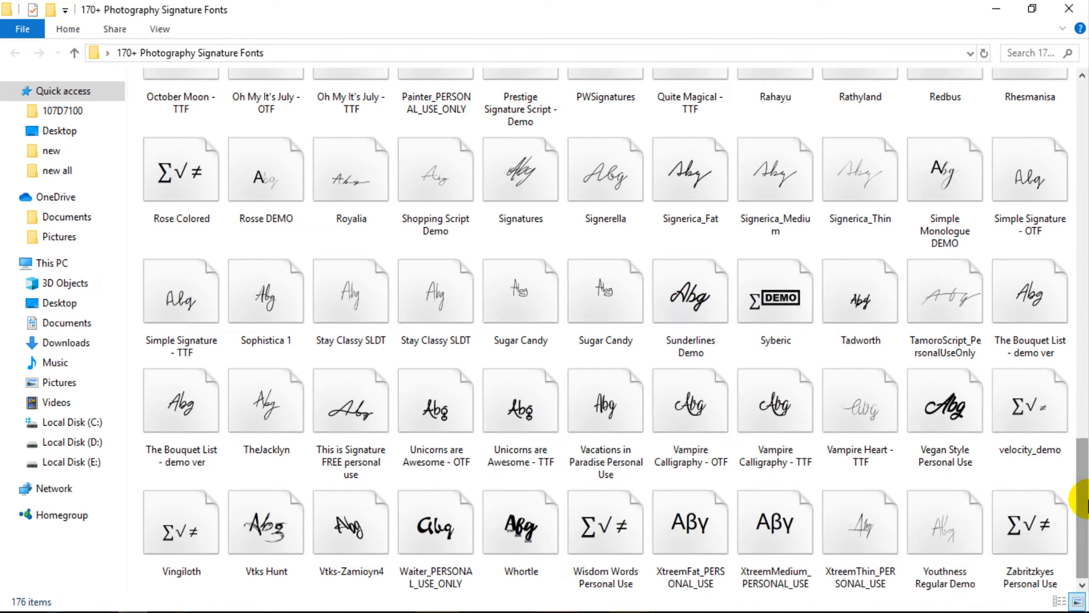
scroll(809, 388, up, 15)
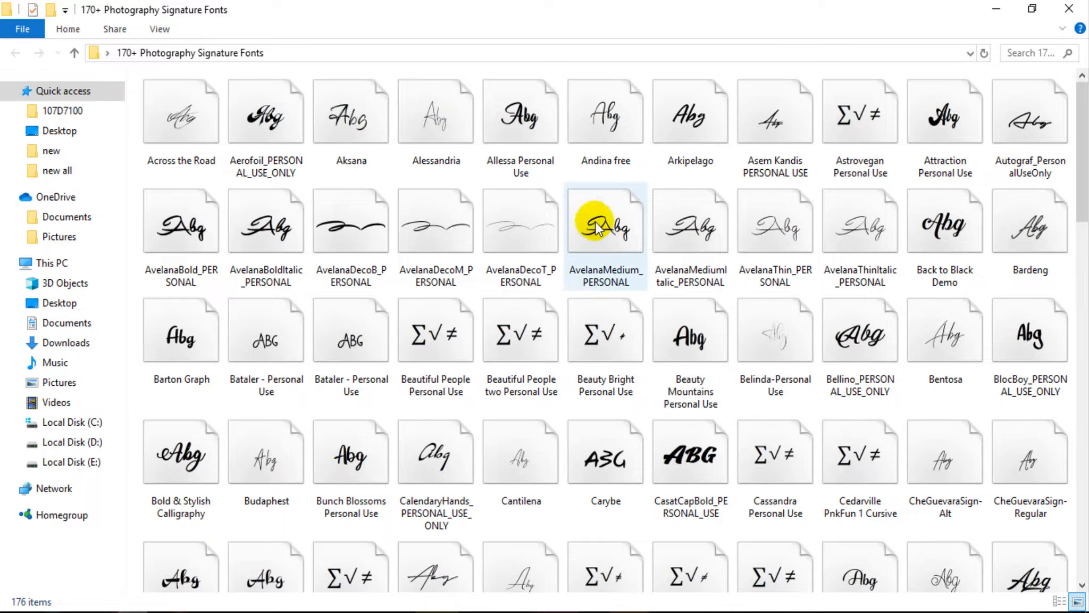
Step: Install the Across the Road font from its preview, replacing the existing copy, and close the preview
double_click(186, 122)
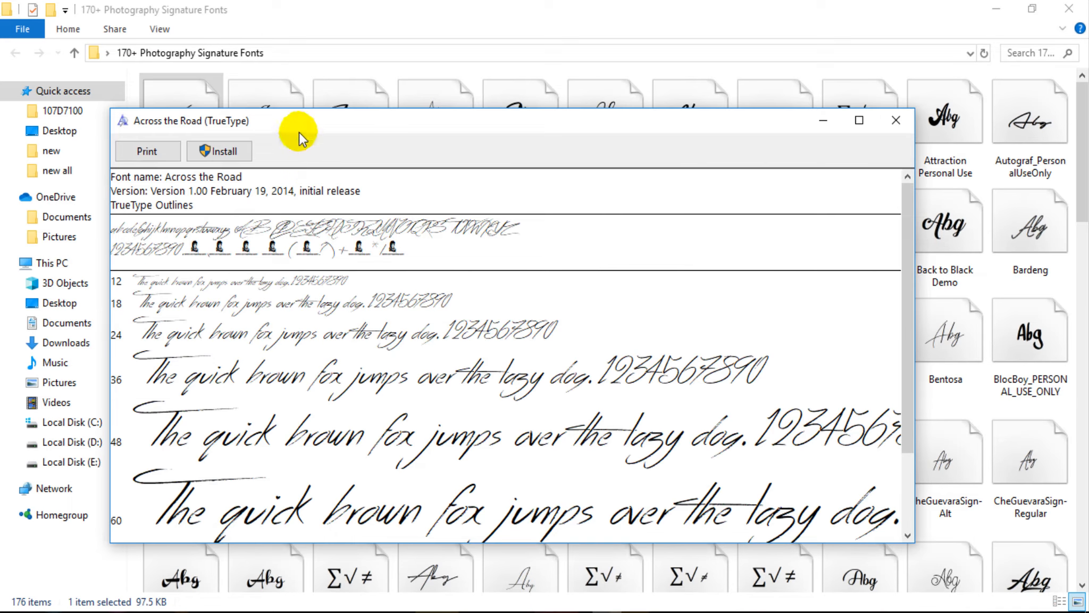
drag(297, 127, 420, 148)
click(351, 171)
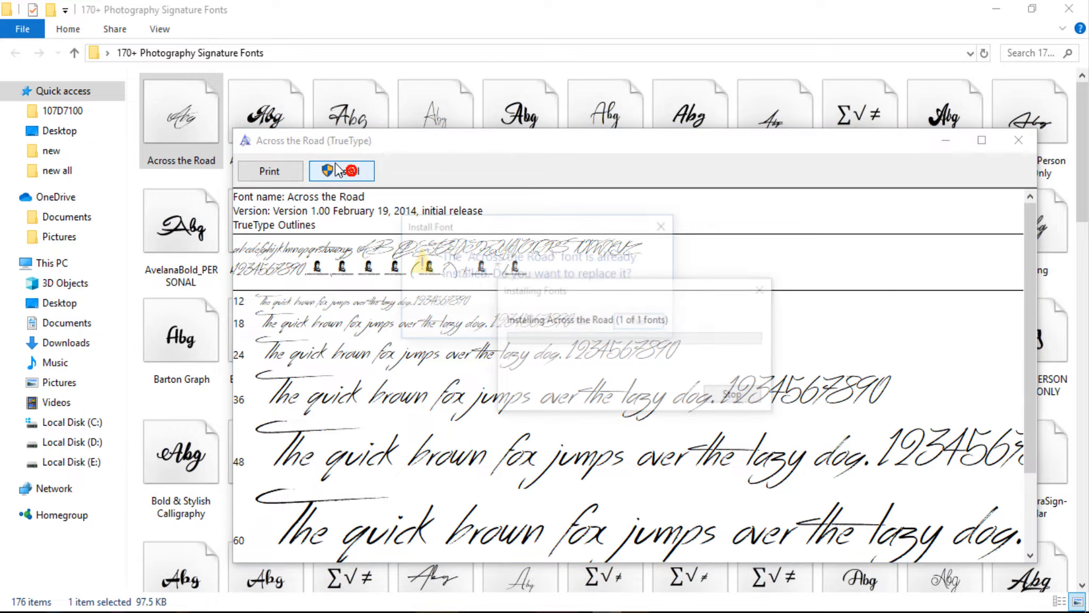
click(581, 321)
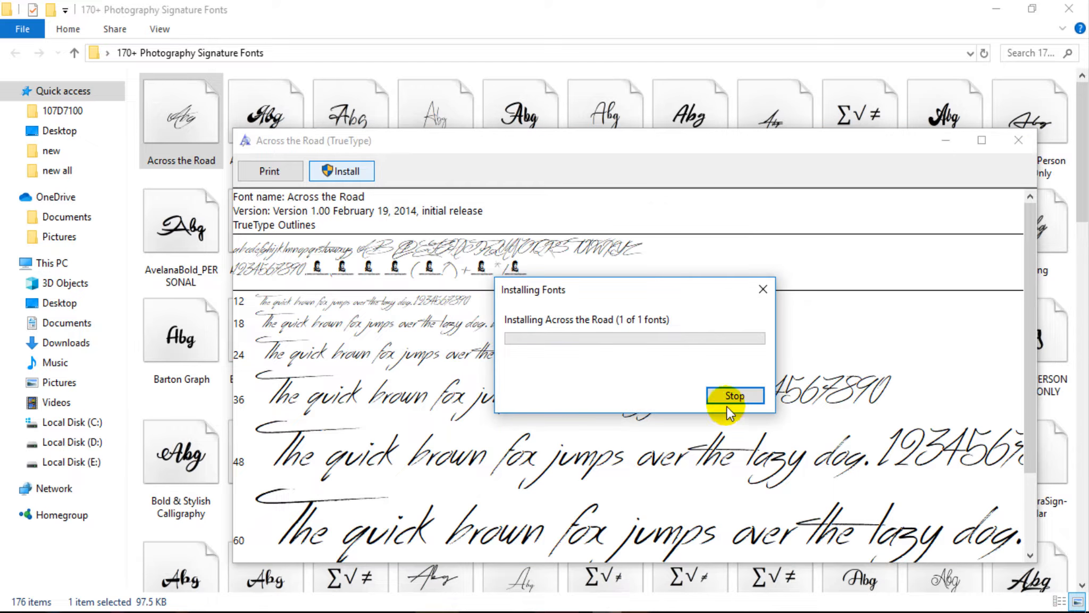
click(1019, 140)
Step: Close the font folder, reopen it from the desktop, and look through the fonts again down to the last rows
scroll(697, 373, down, 20)
key(Home)
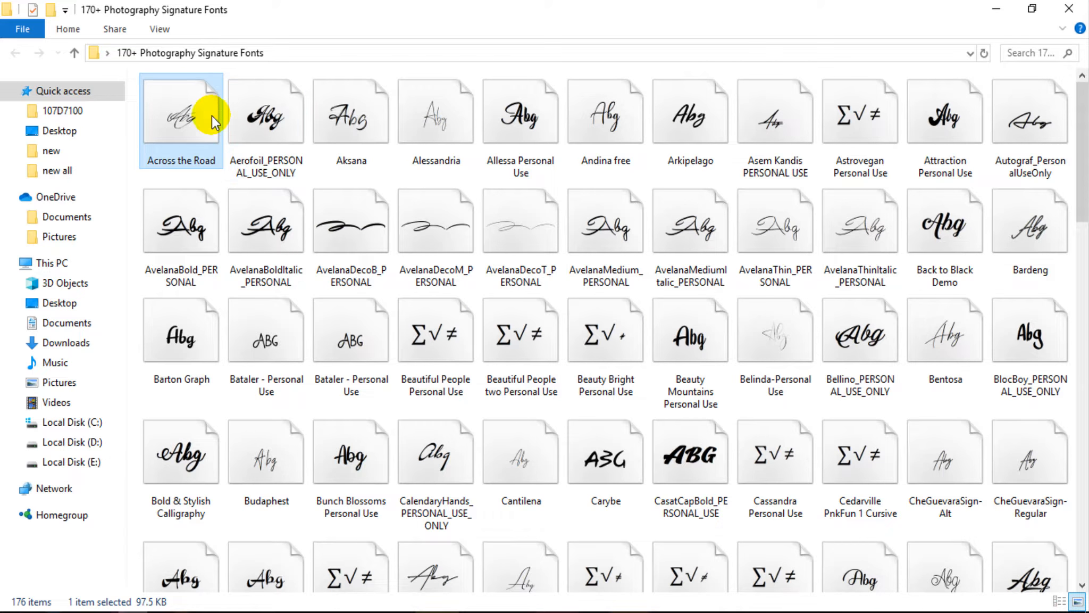
click(1069, 8)
double_click(987, 224)
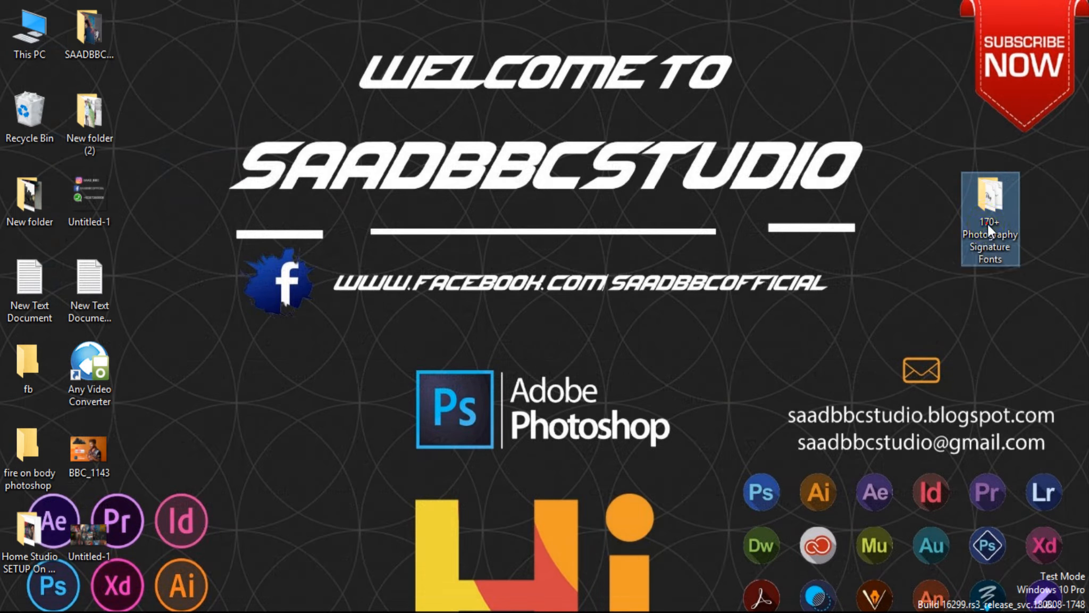
scroll(877, 223, down, 5)
scroll(875, 227, down, 3)
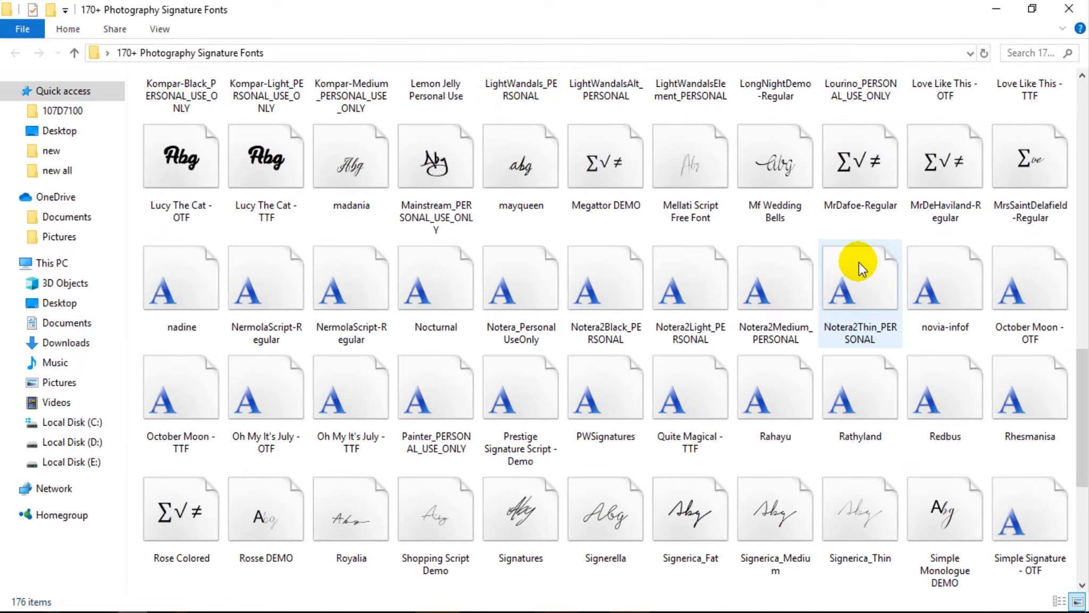
scroll(808, 226, down, 3)
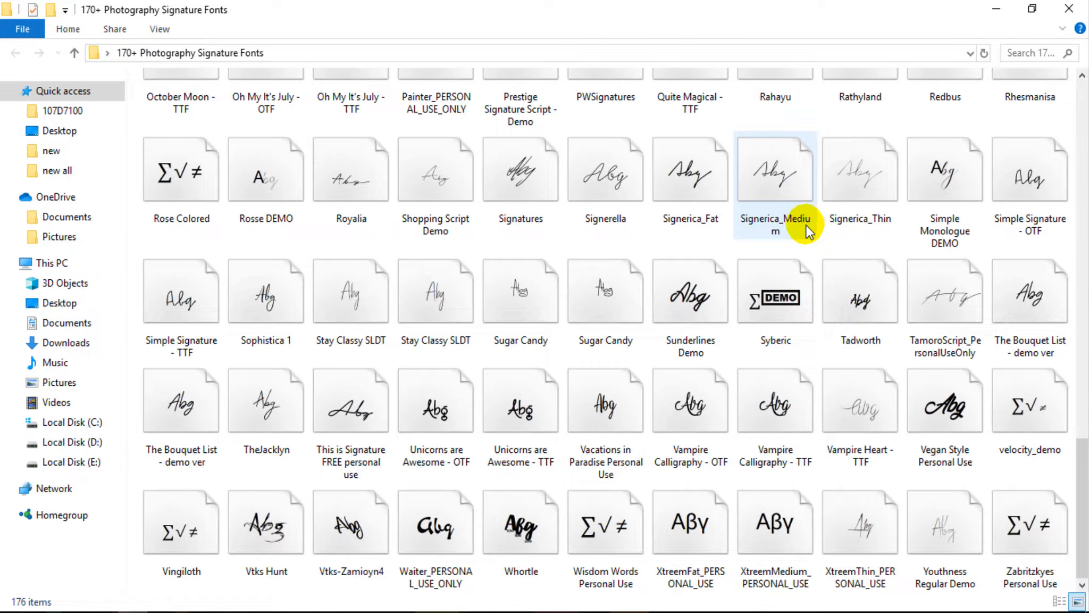
click(787, 297)
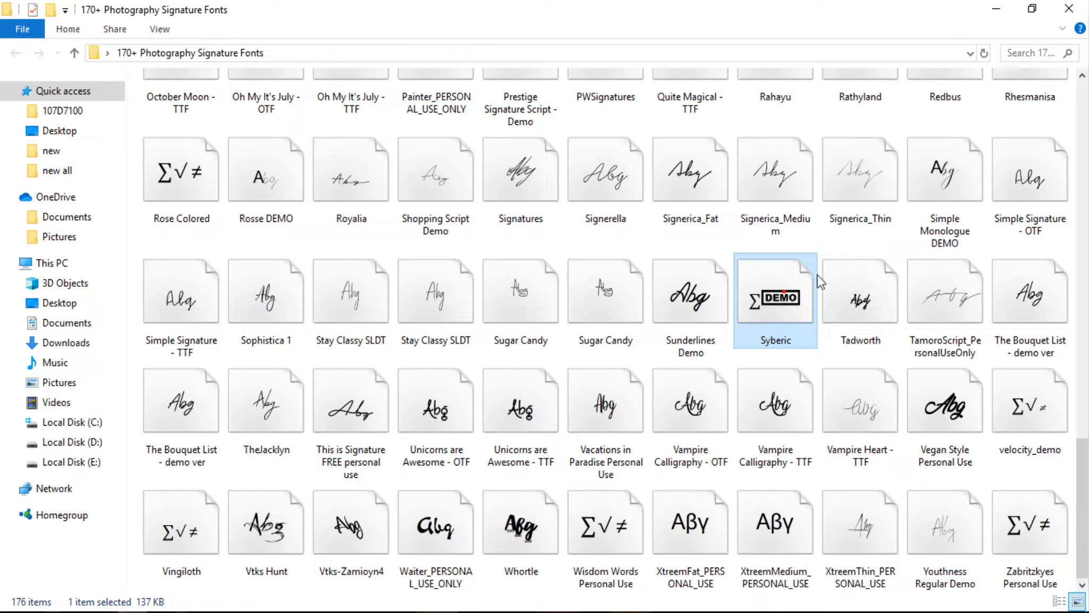
scroll(853, 282, up, 11)
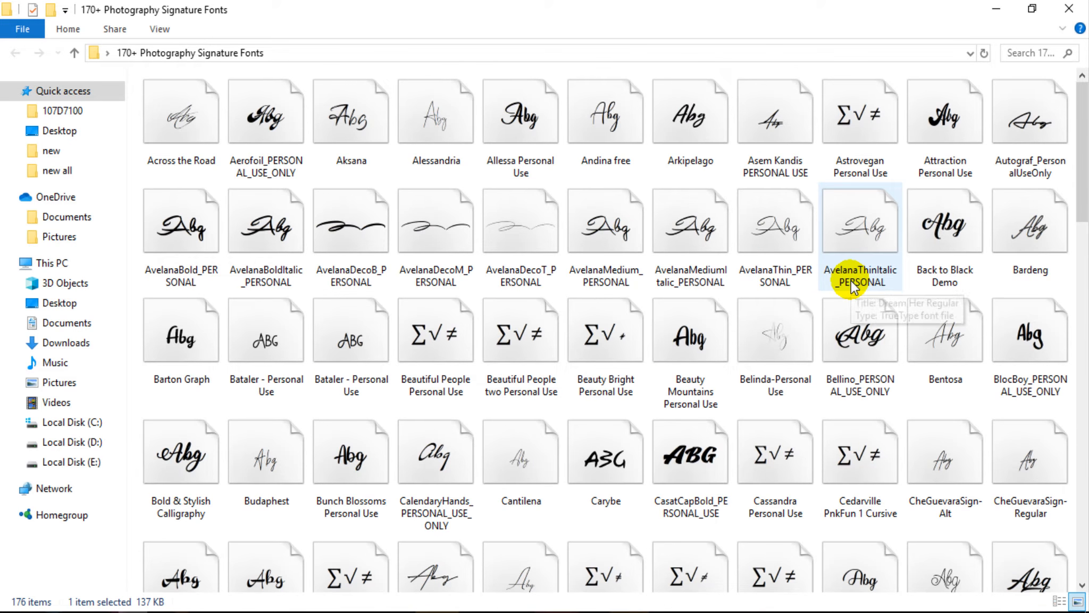
Step: Install all fonts in the folder at once, replacing the already installed ones for all current items, and close the folder
key(ctrl+a)
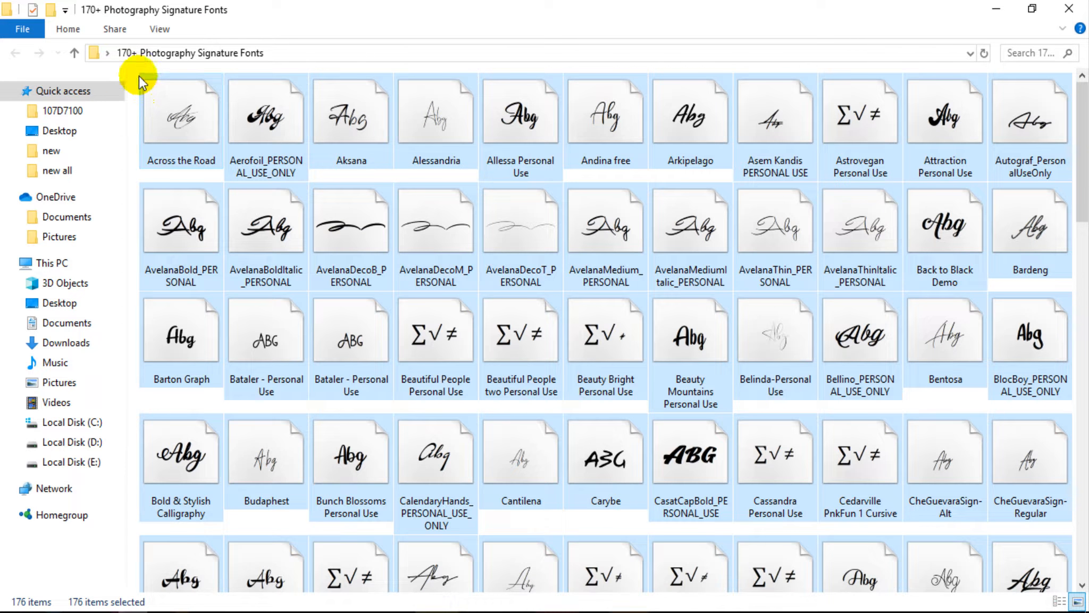
drag(132, 80, 1063, 573)
scroll(604, 405, up, 3)
scroll(604, 409, up, 10)
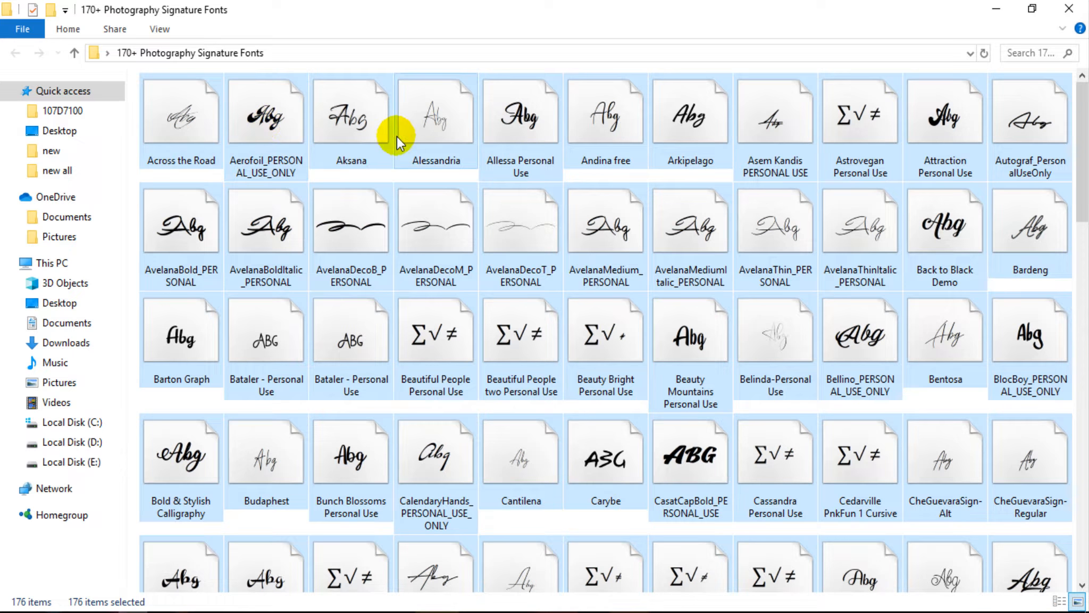
right_click(359, 126)
click(382, 134)
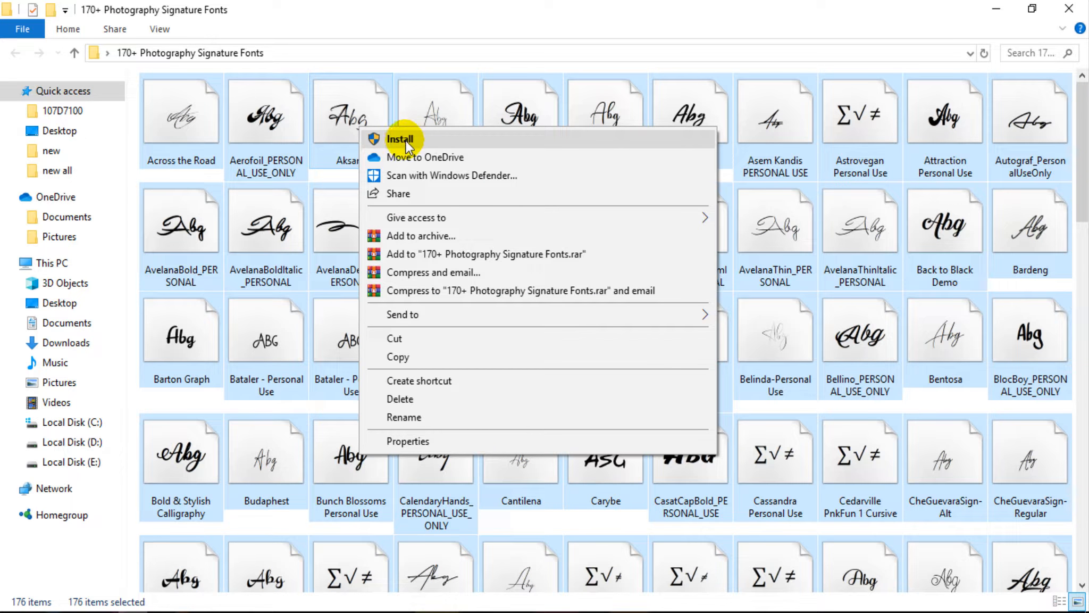
click(408, 140)
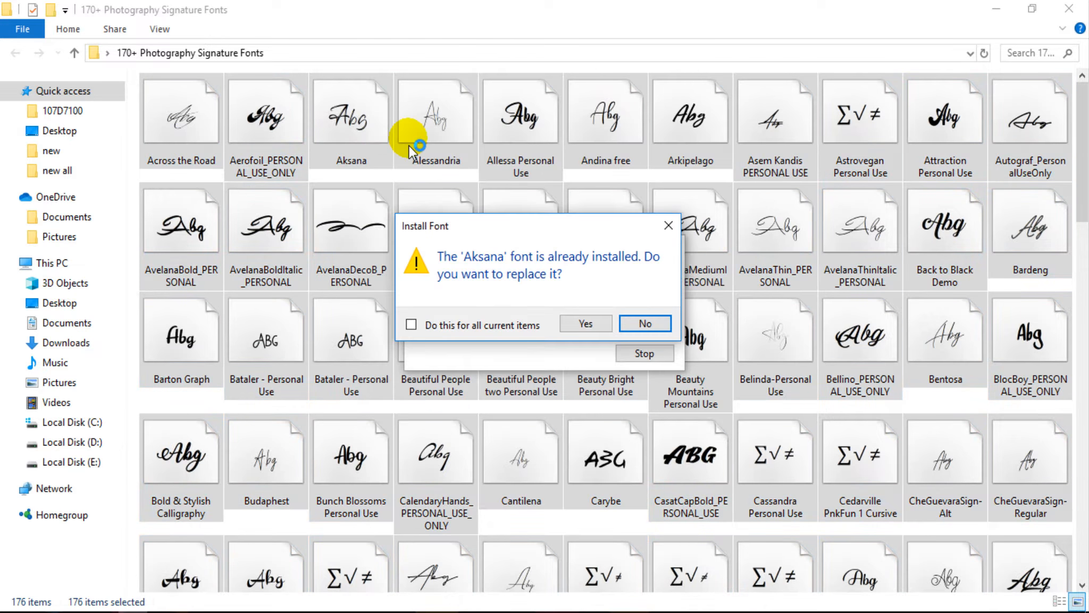
click(585, 324)
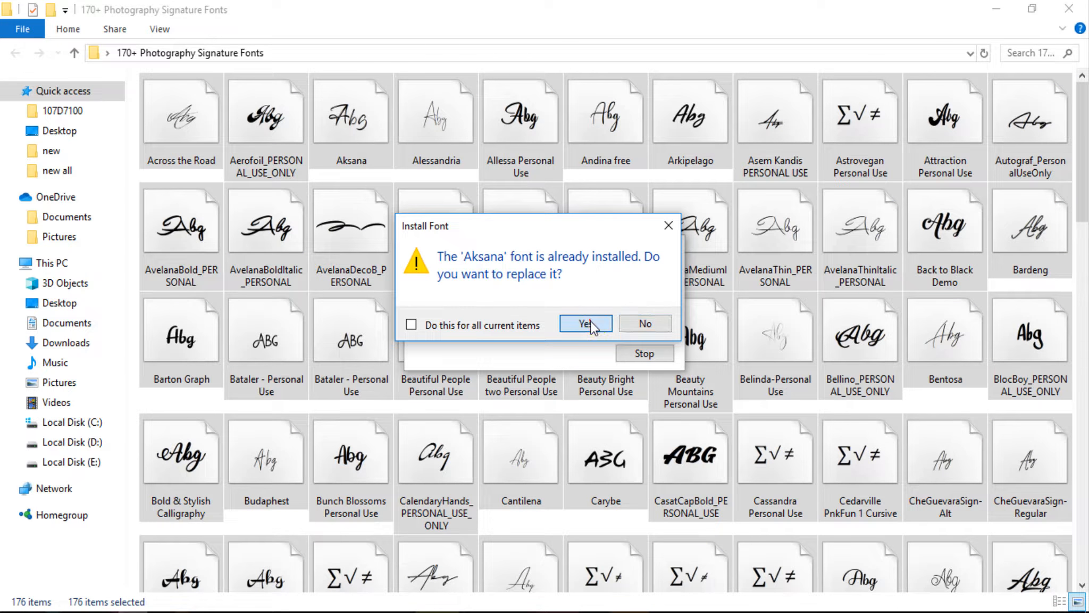
click(584, 323)
click(522, 324)
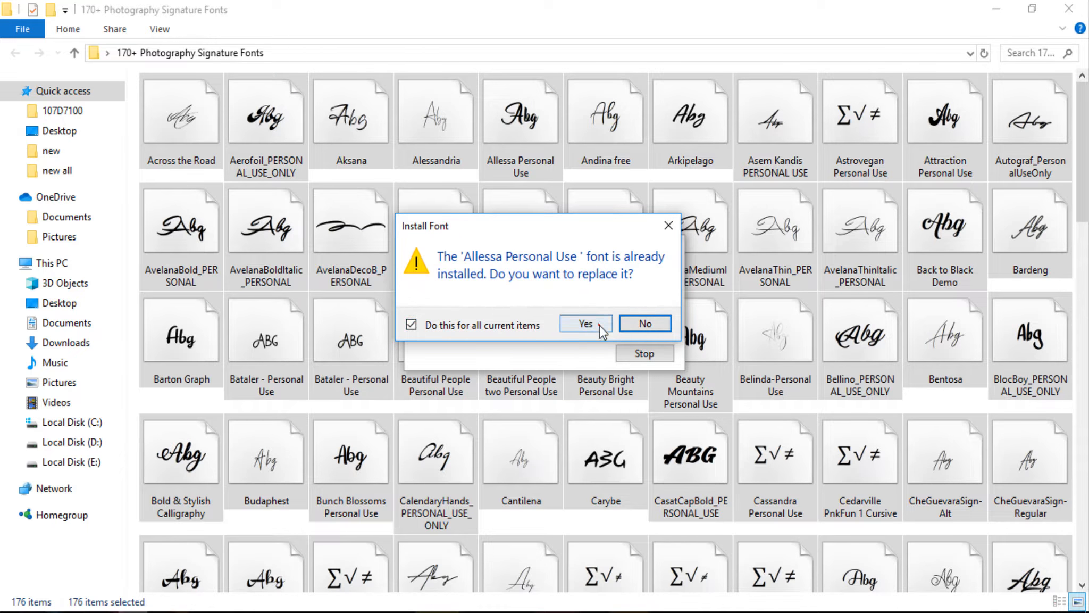
click(585, 324)
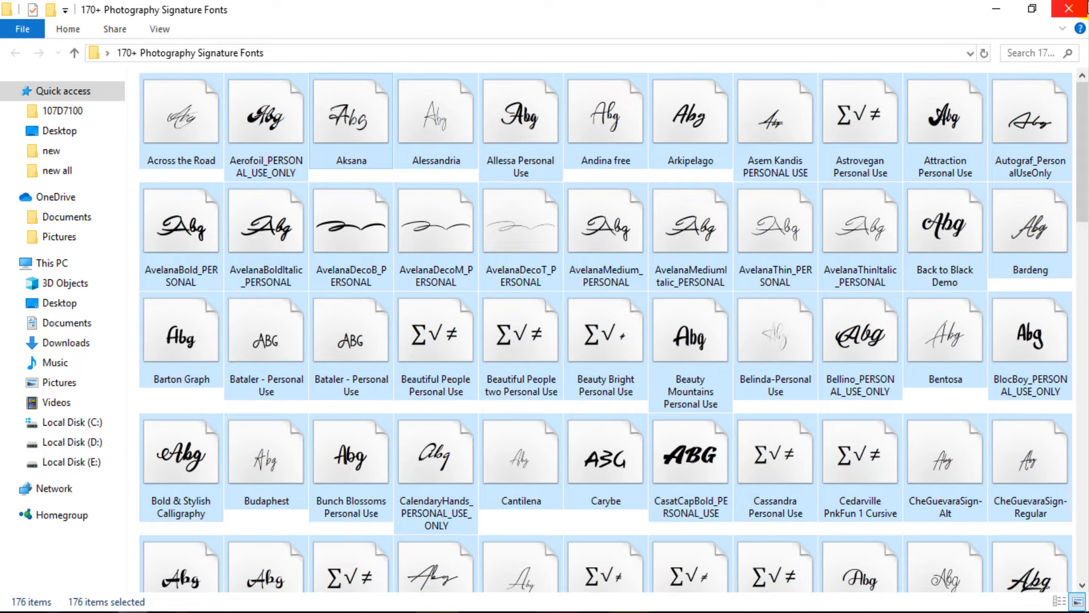
click(1085, 7)
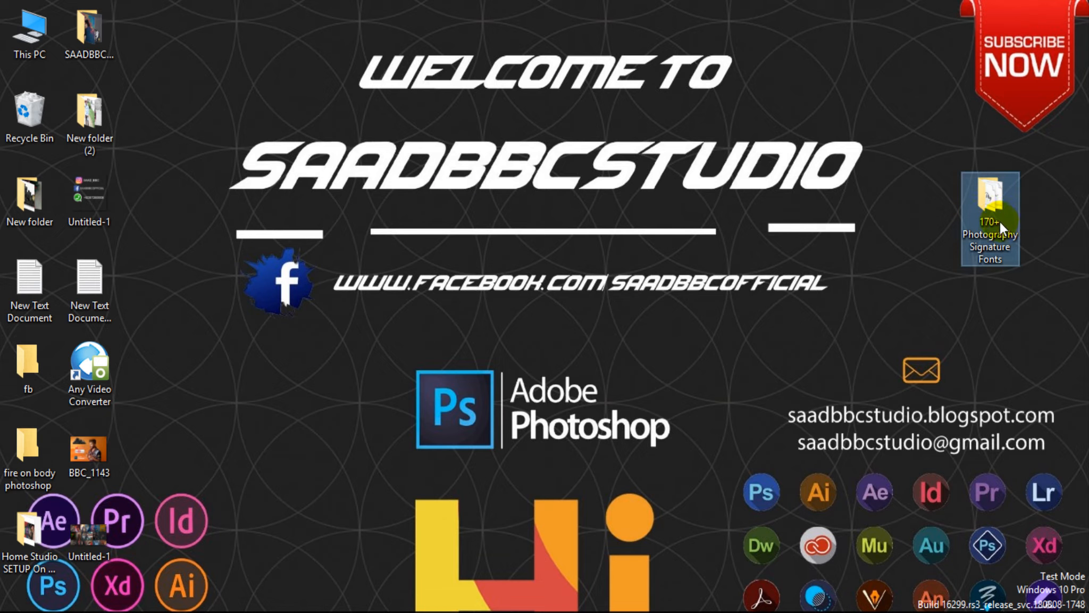
Step: Switch to Photoshop and create a new 7000 x 4000 pixel RGB document at 72 pixels/inch with a white background
mouse_move(1000, 199)
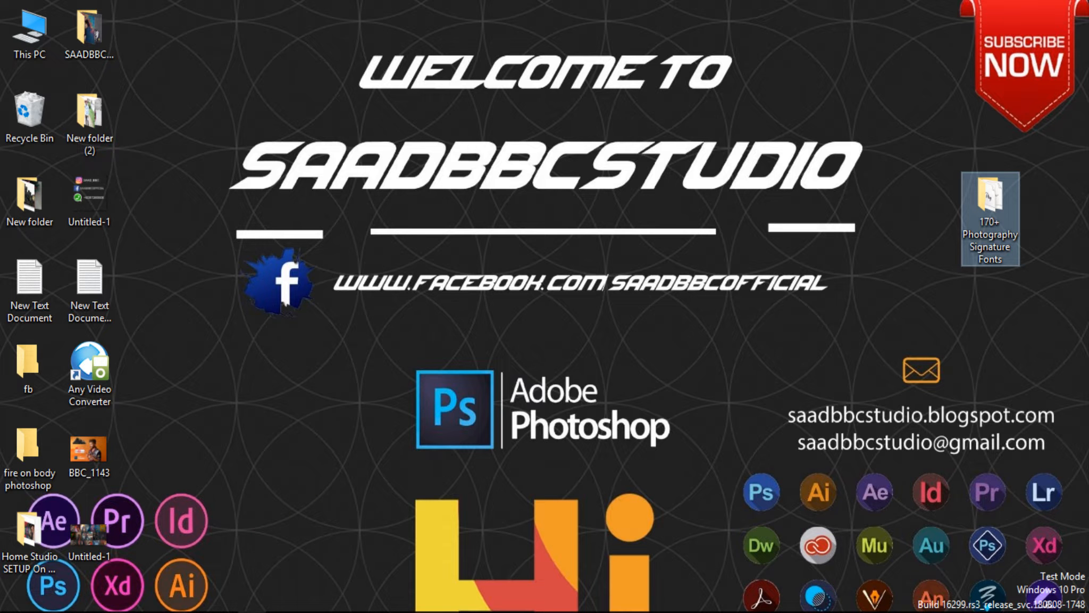
click(263, 598)
drag(468, 376, 454, 360)
drag(341, 231, 367, 238)
click(139, 65)
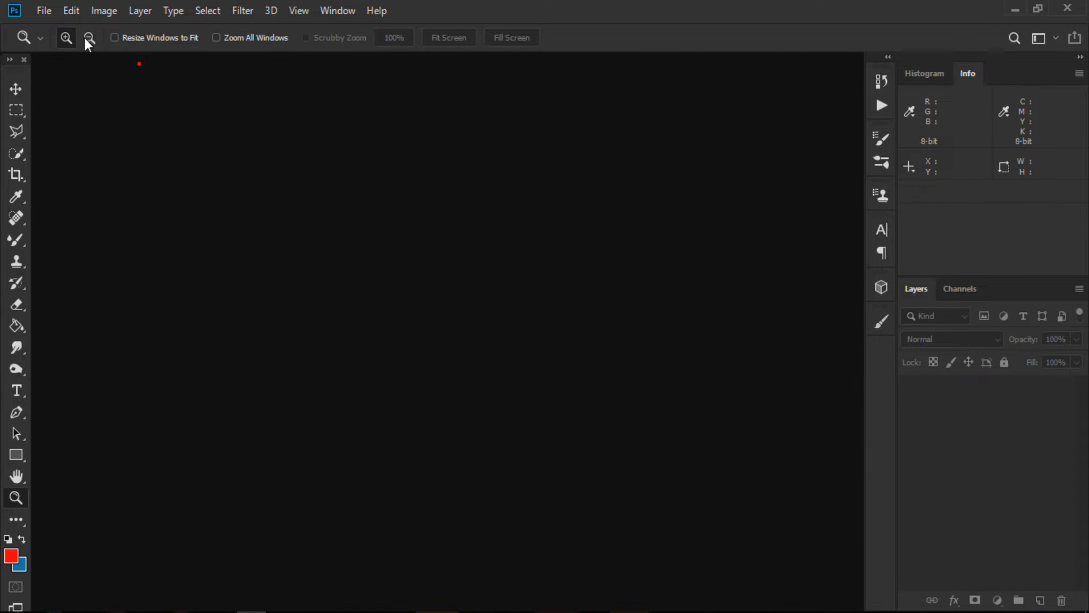
click(44, 10)
click(91, 30)
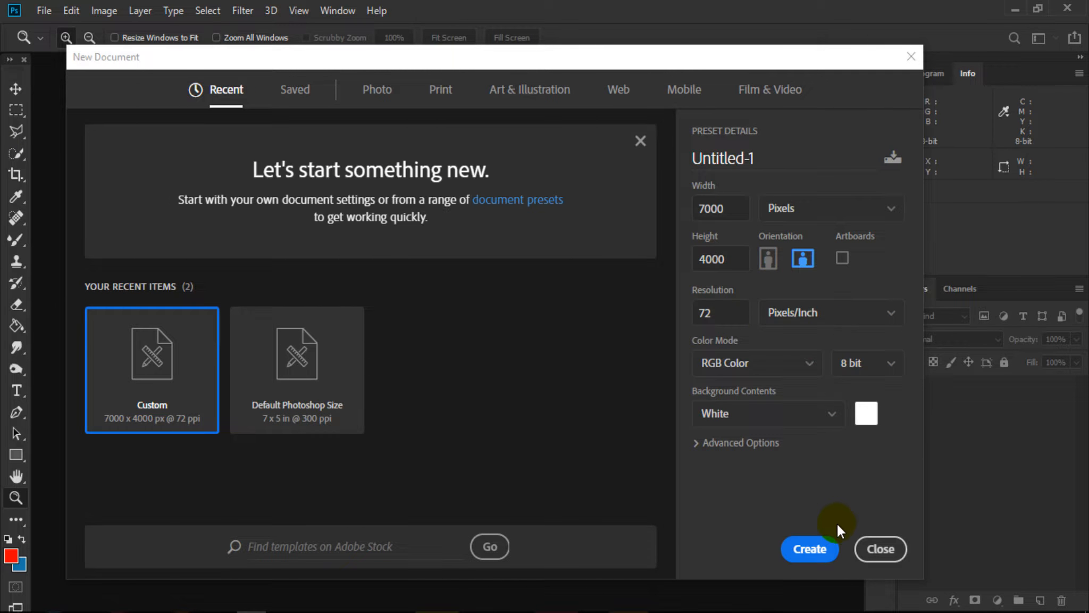
click(819, 549)
drag(413, 260, 427, 281)
drag(307, 191, 318, 206)
Step: Set the Type tool's text color to black (000000)
click(16, 391)
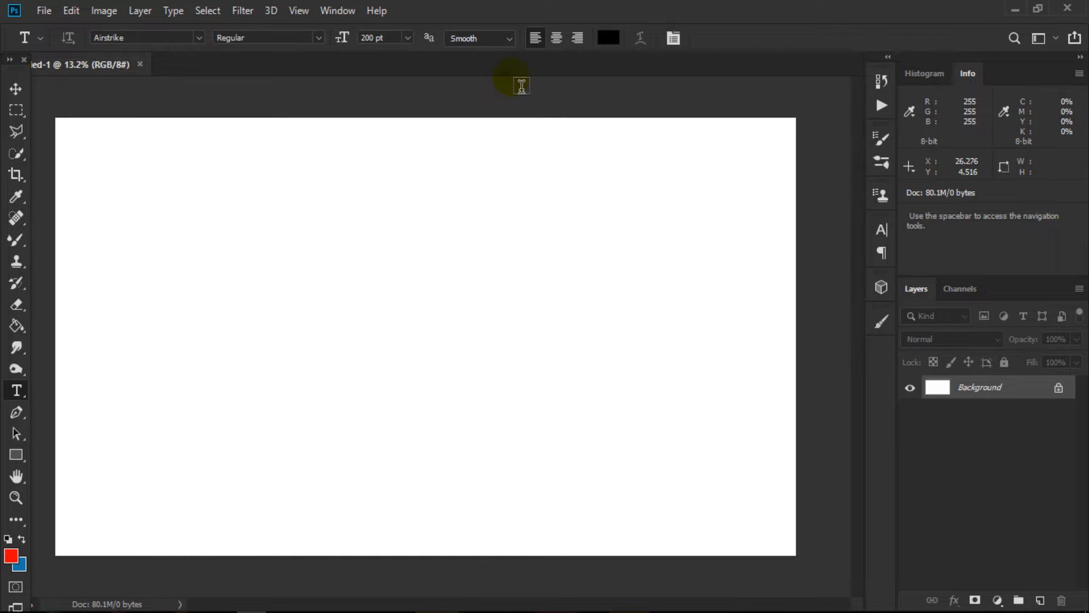
click(608, 38)
click(841, 322)
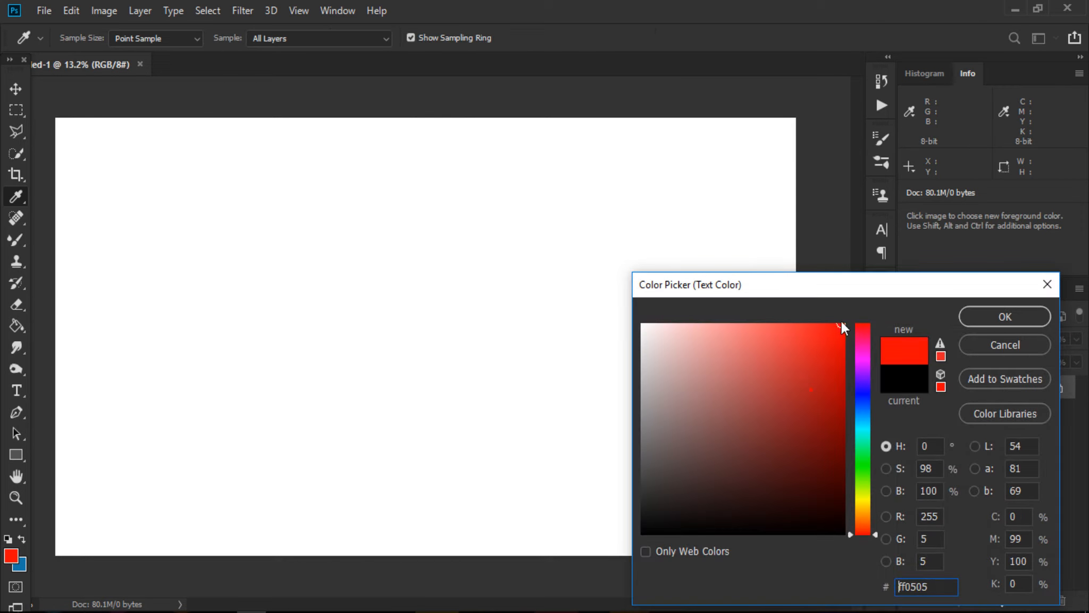
drag(777, 415, 603, 564)
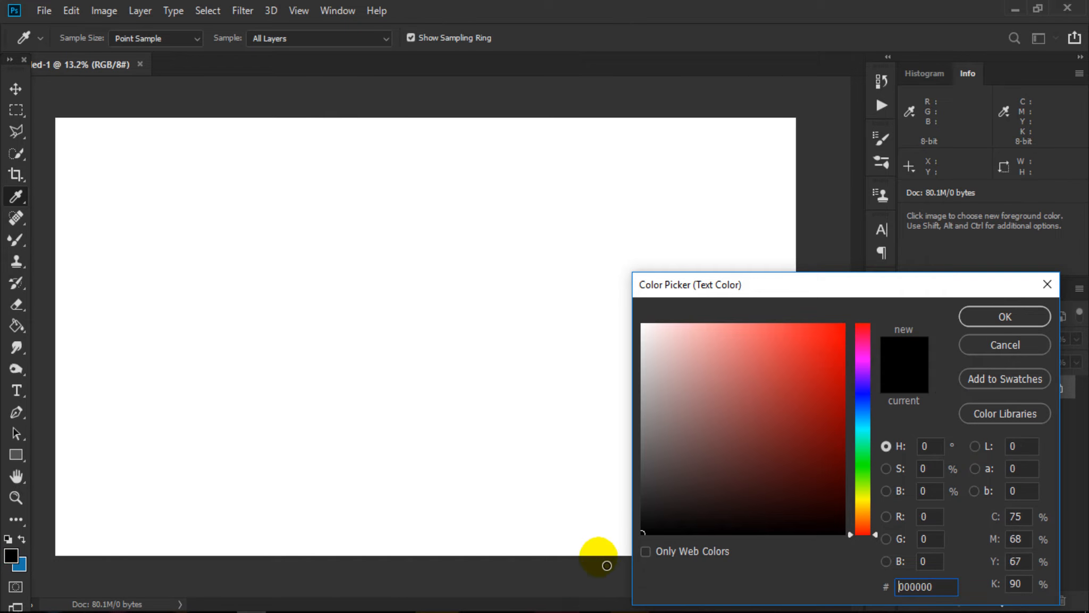
click(1037, 315)
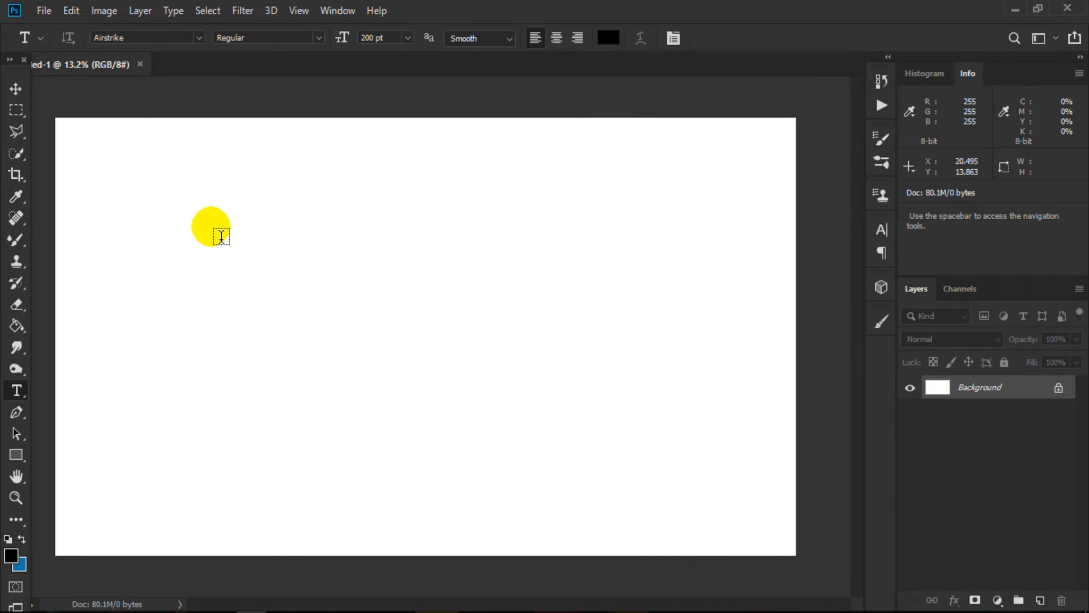
Step: Add the text "SAAD BBC STUDIO" in the upper-left area of the canvas in Airstrike Regular at 200 pt
click(211, 226)
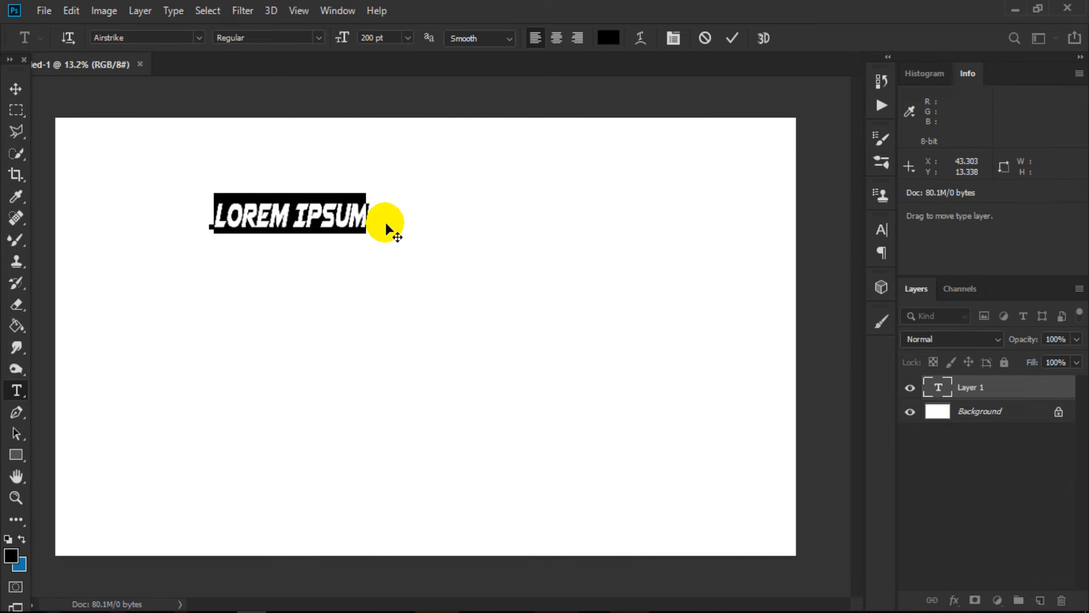
text(SAAD)
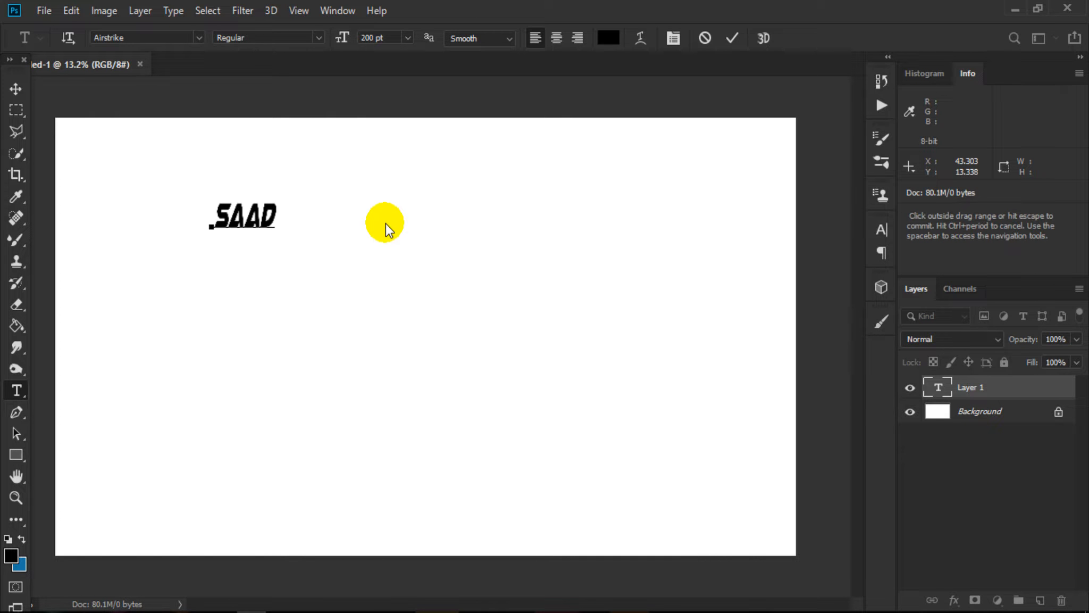
text( BBC S)
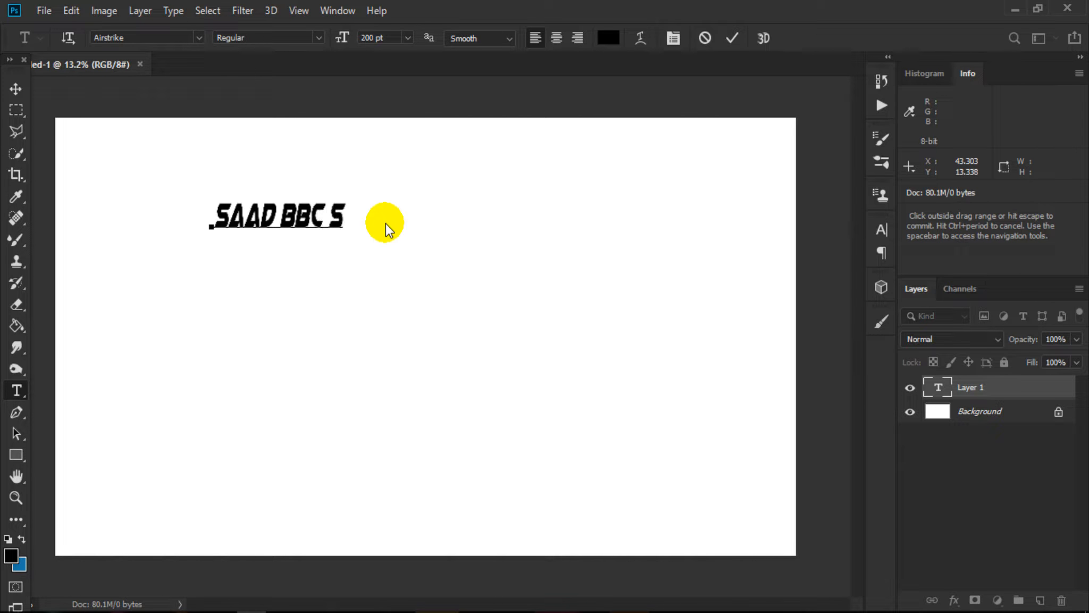
text(TUDIO)
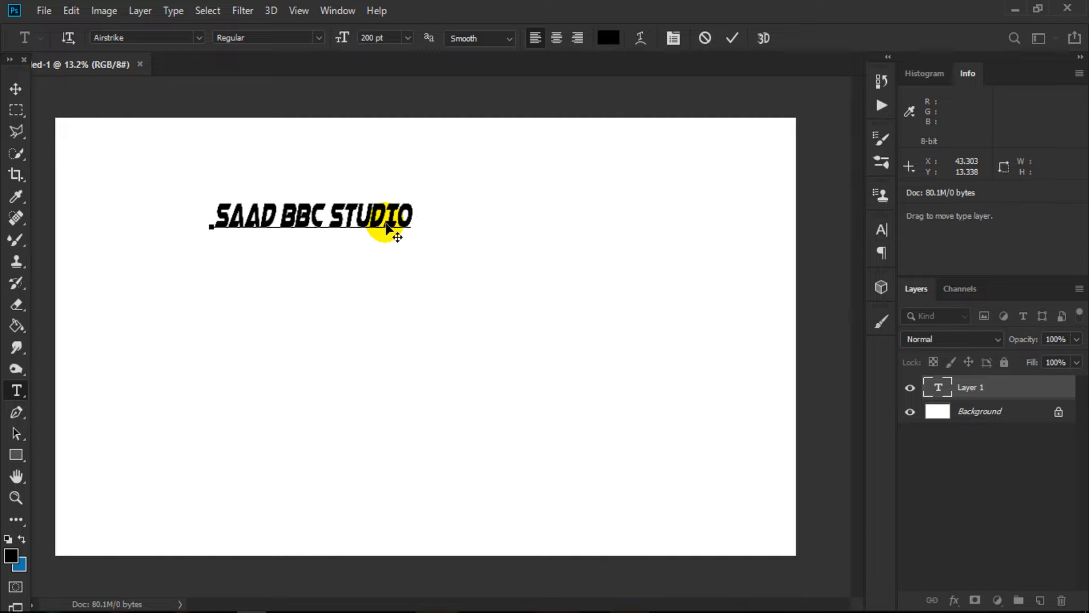
click(732, 38)
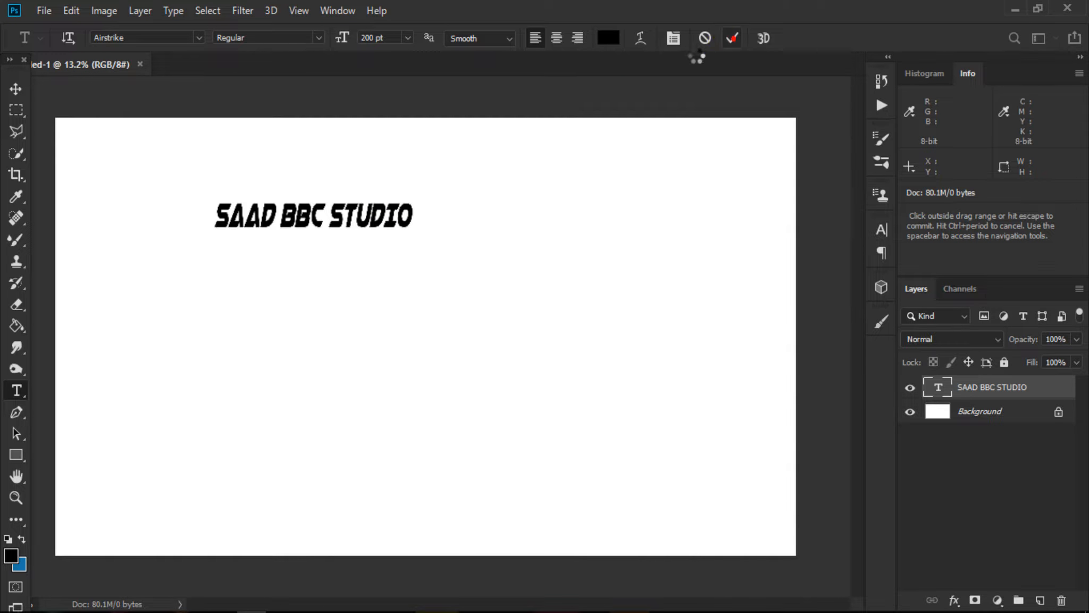
click(15, 88)
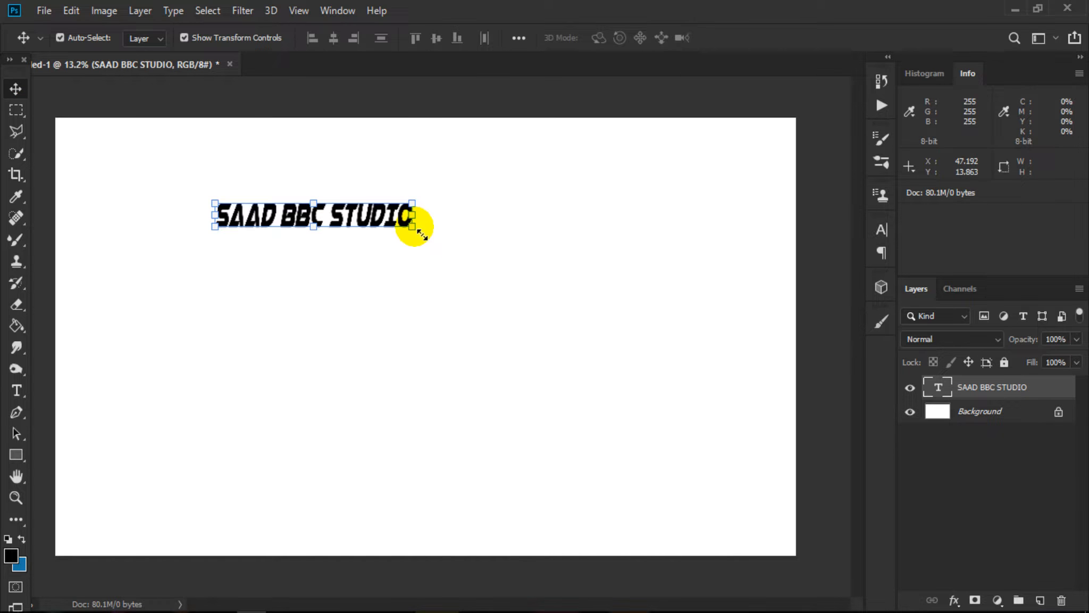
Step: Scale the "SAAD BBC STUDIO" text up with its transform handles to about 376 pt and apply the transform
click(420, 231)
drag(471, 271, 586, 267)
click(737, 38)
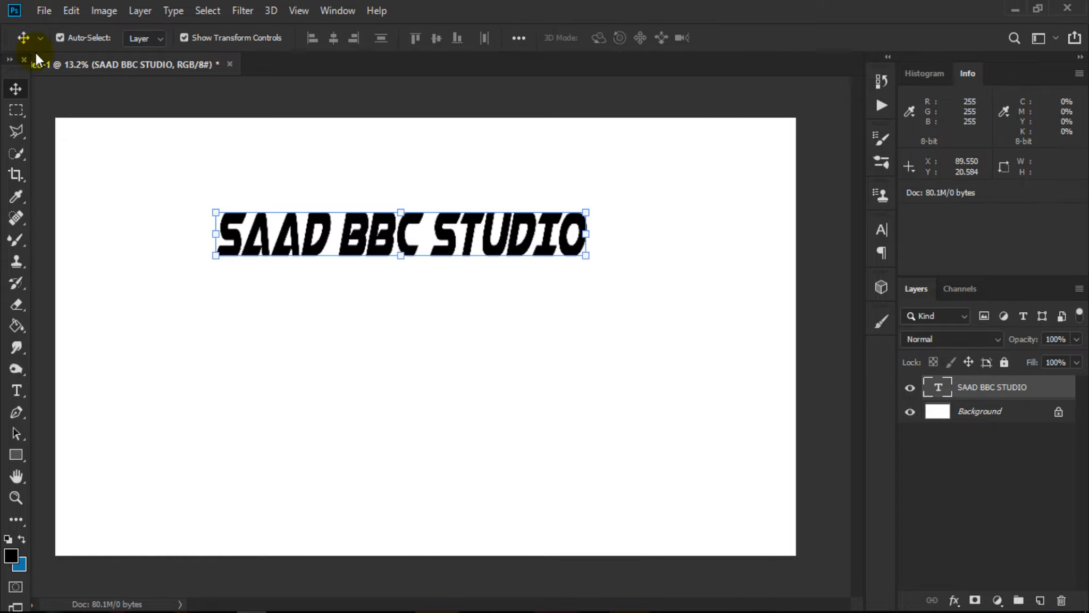
Step: Select all the text on the SAAD BBC STUDIO layer, browse the installed fonts and set the font to Xenogears
double_click(945, 393)
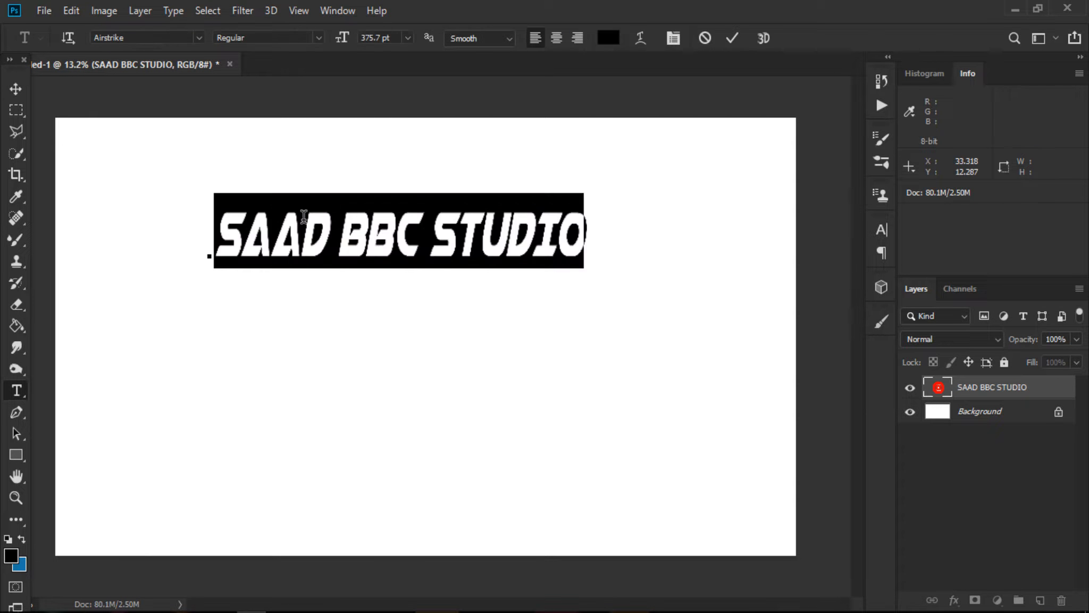
click(198, 39)
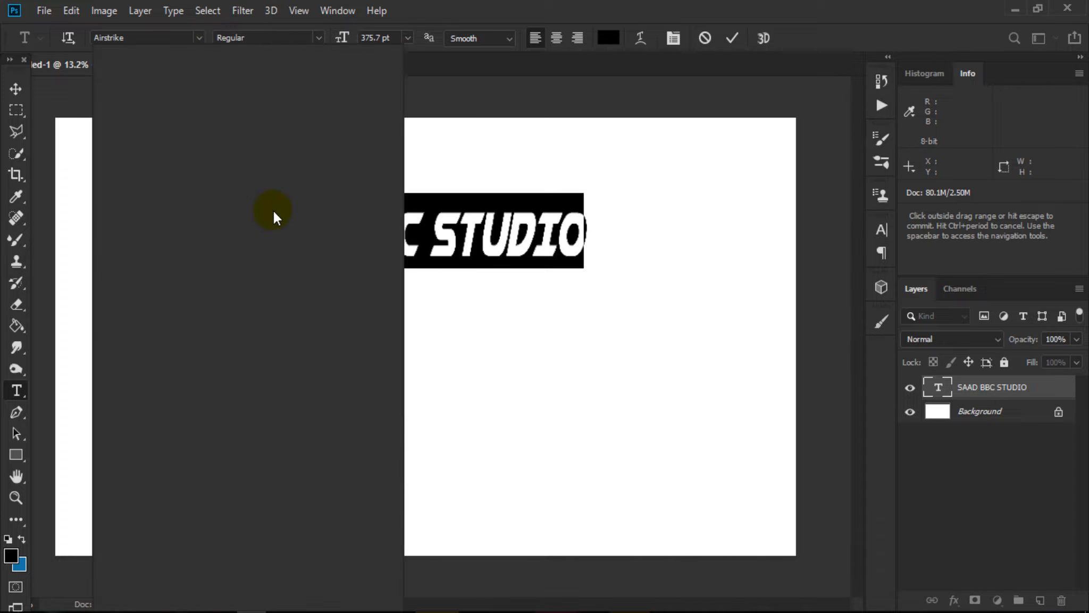
scroll(276, 216, down, 3)
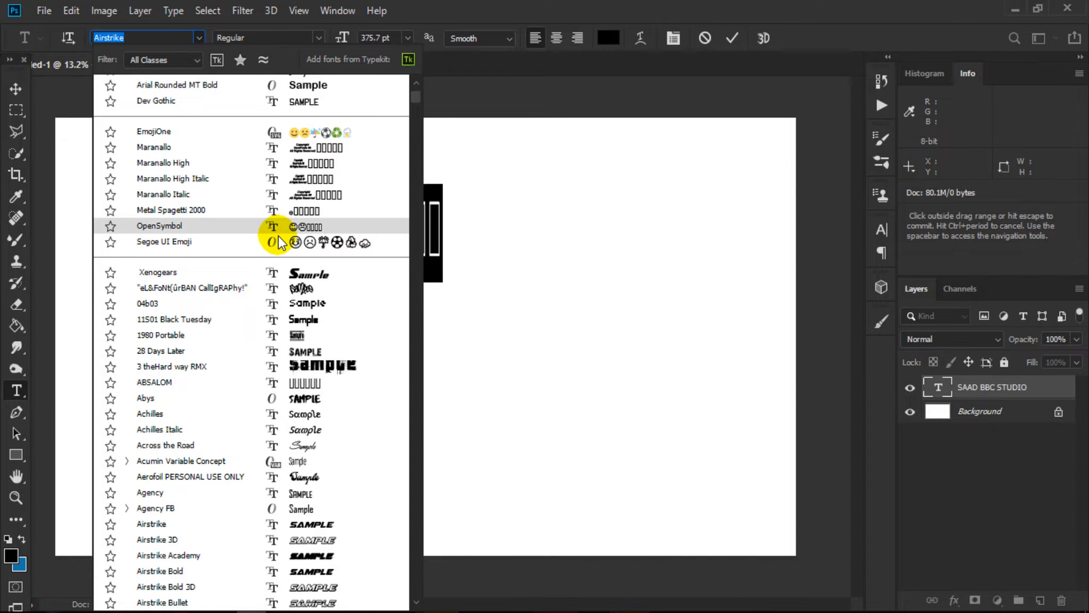
scroll(276, 243, down, 15)
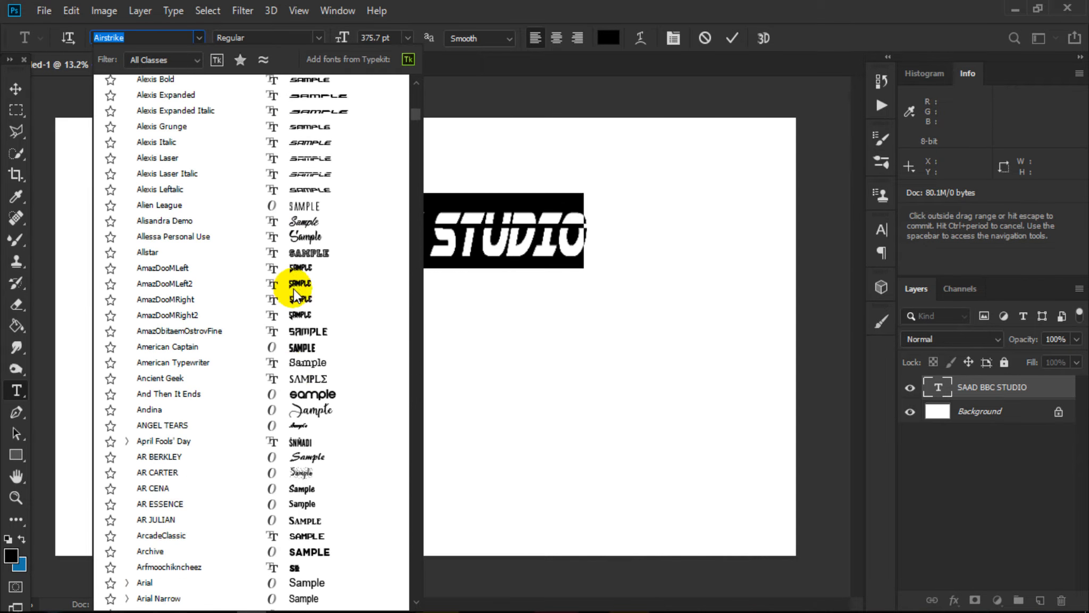
scroll(295, 294, down, 15)
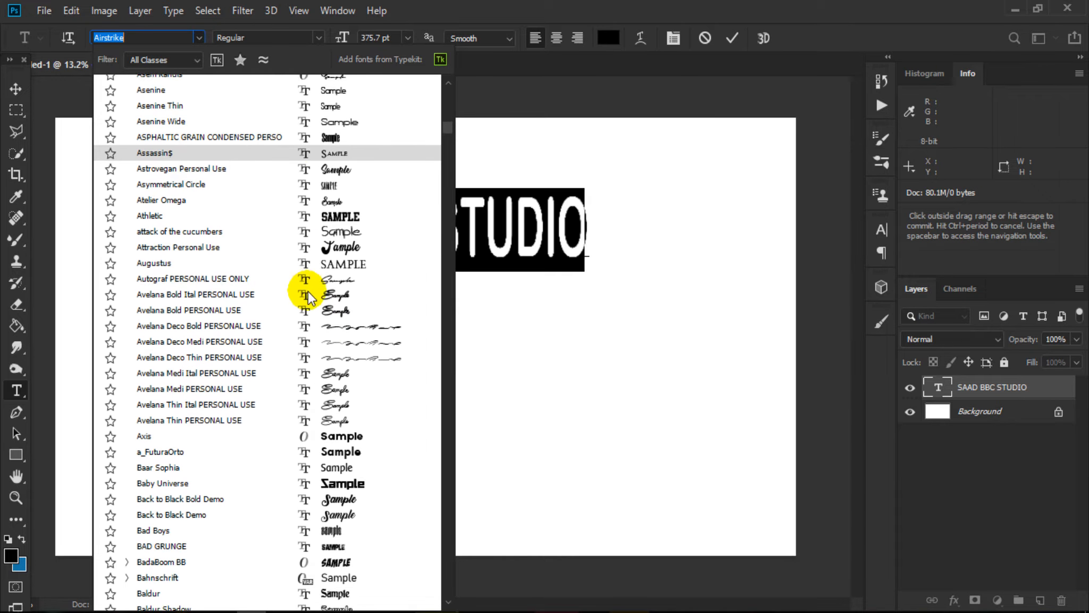
scroll(308, 298, down, 2)
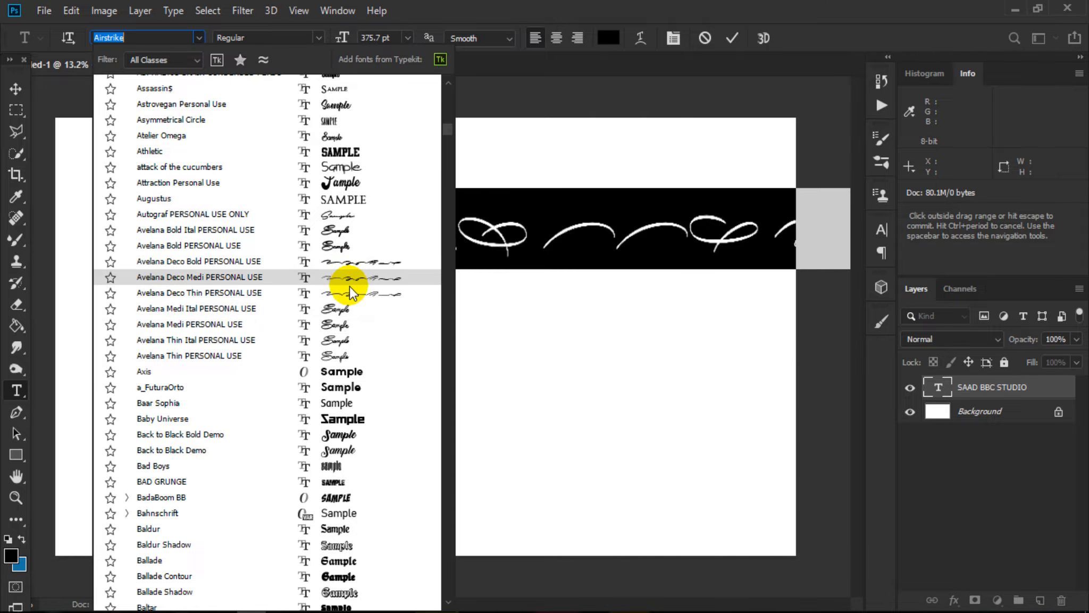
scroll(353, 296, down, 3)
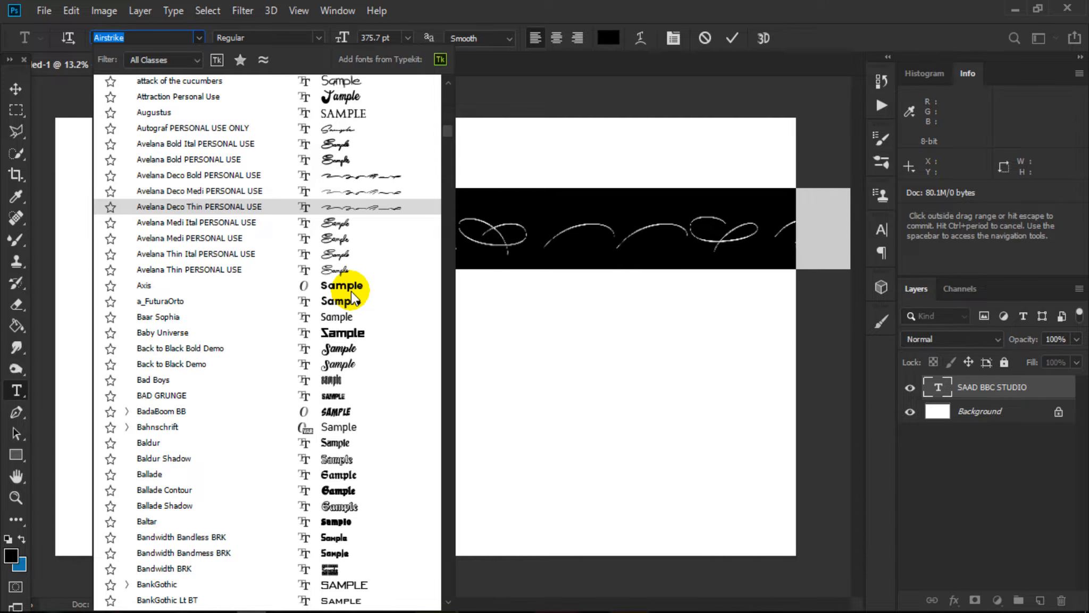
scroll(388, 207, up, 6)
drag(448, 127, 446, 84)
click(324, 401)
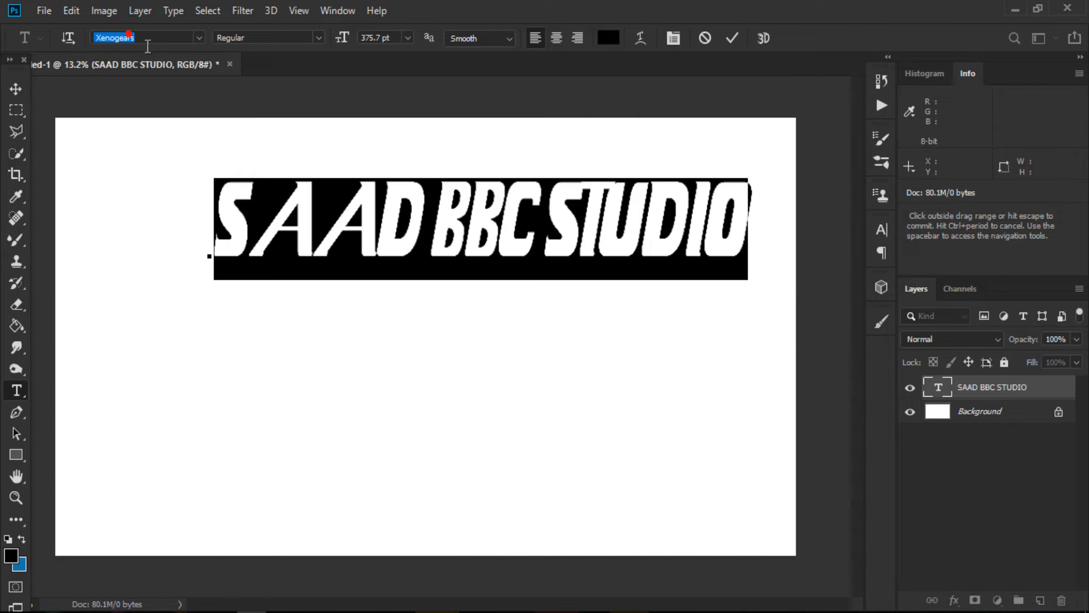
Step: Preview the installed fonts one after another on the selected text, keep Alien League Regular, and finish the text edit
key(Down)
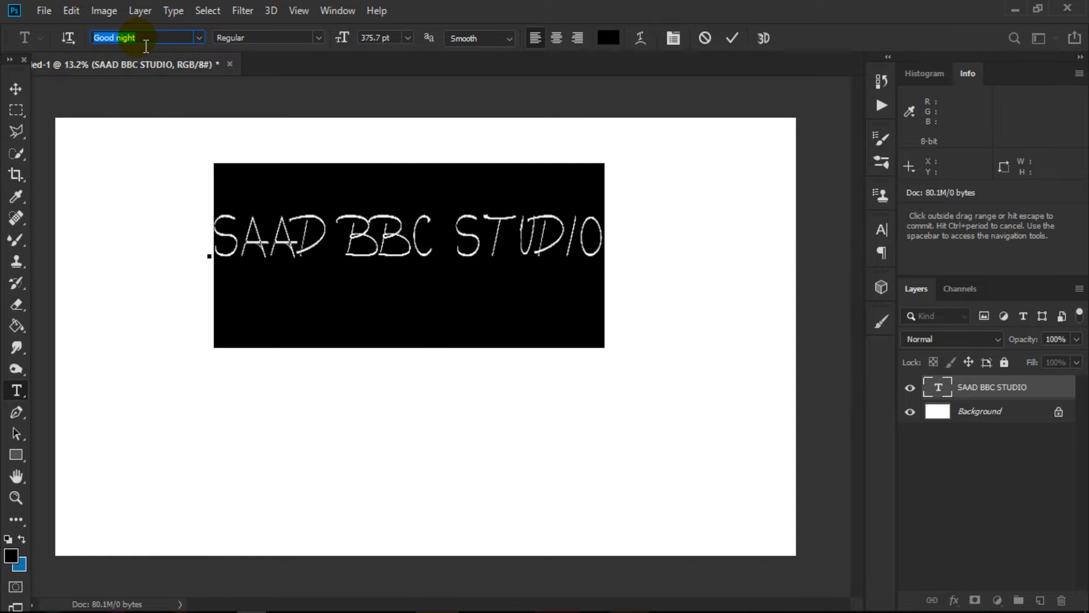
key(Down)
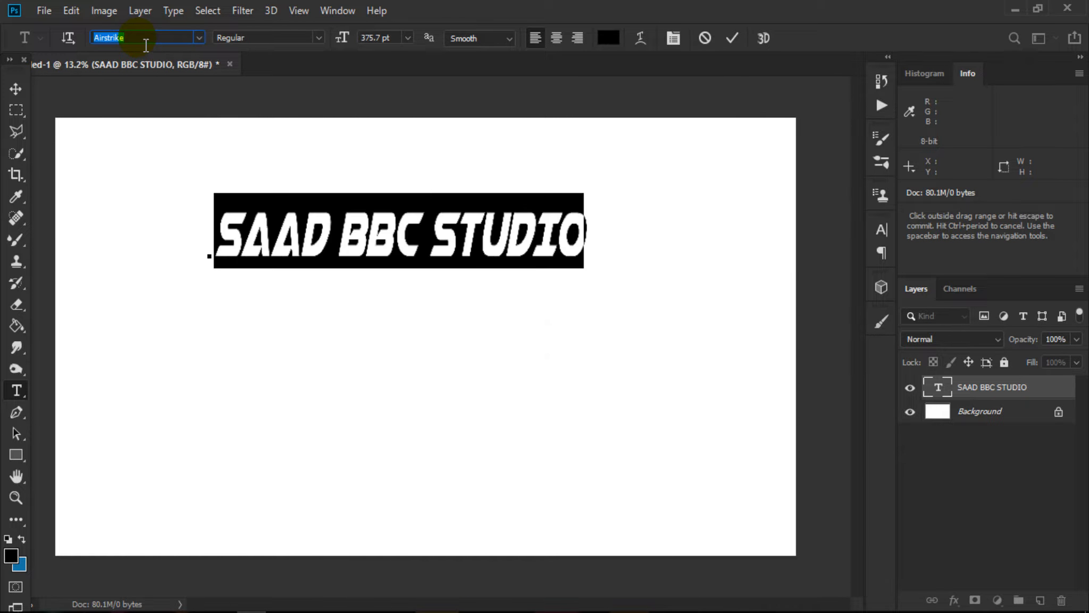
key(Down)
key(Down)
key(Down)
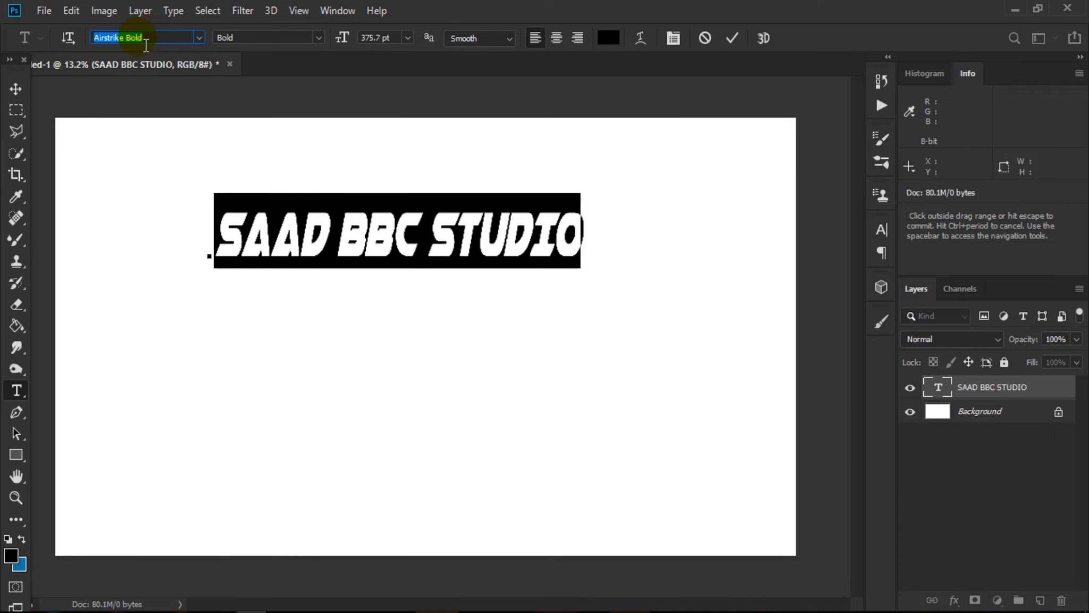
key(Down)
key(Down)
key(Down)
key(Down)
key(Down)
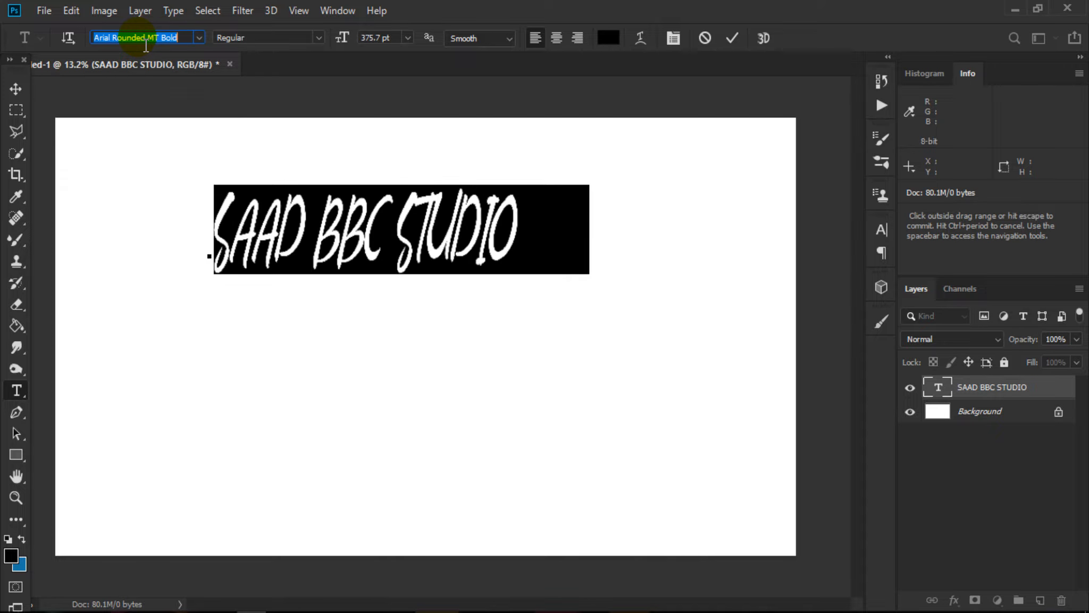
key(Down)
key(Down)
key(Down)
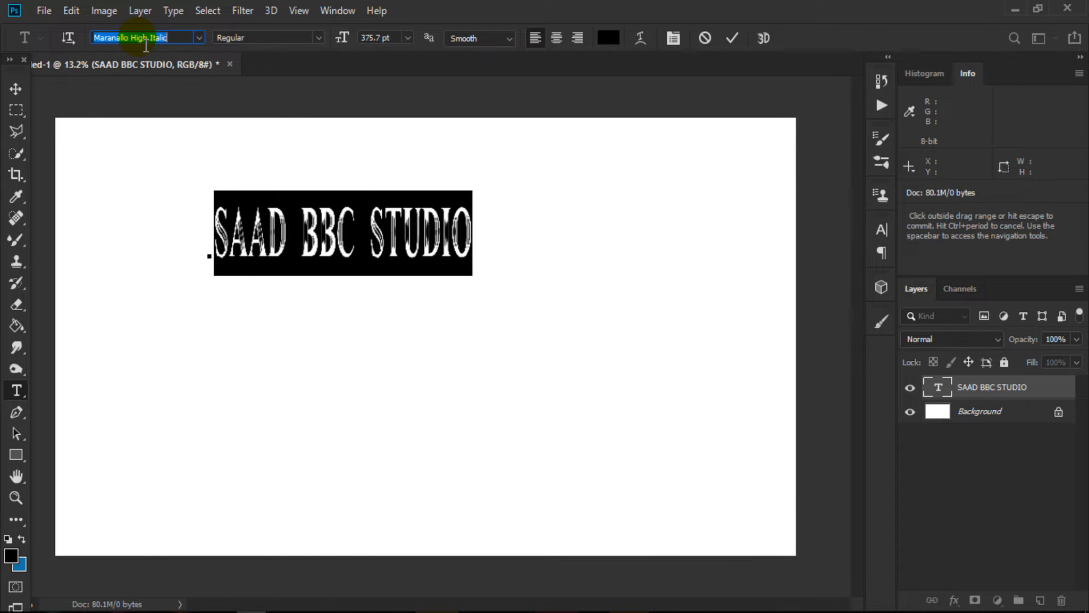
key(Down)
key(Down)
key(Down)
key(Down)
key(Down)
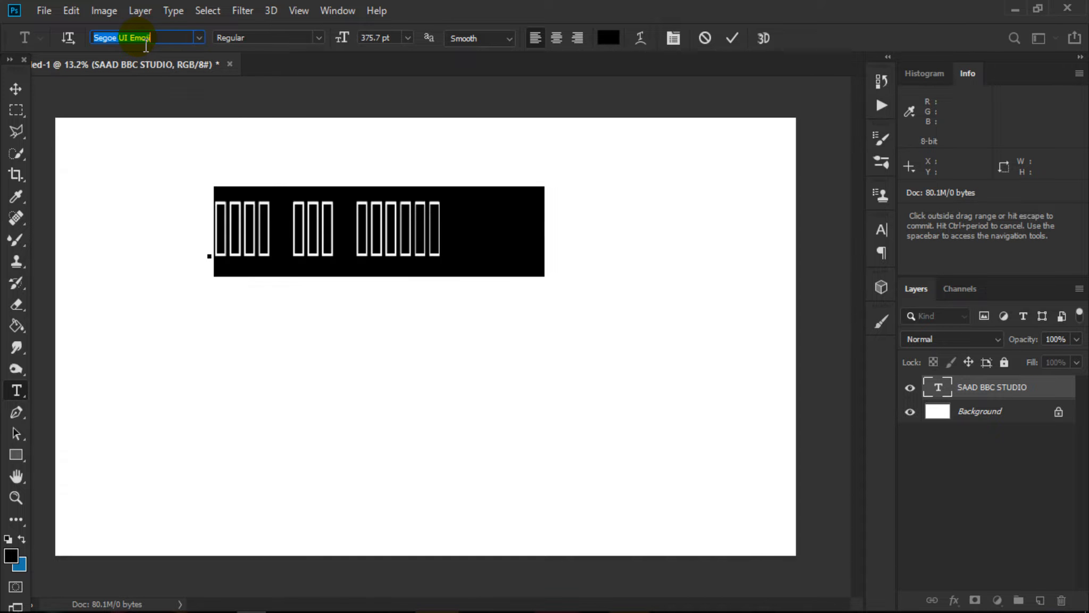
key(Down)
key(Down)
key(Down)
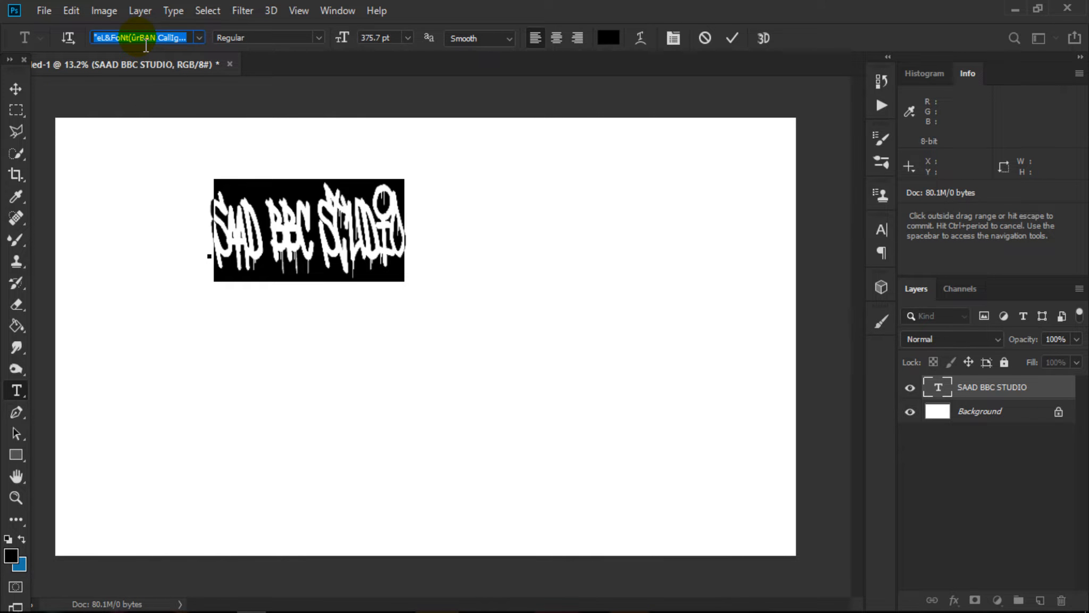
key(Down)
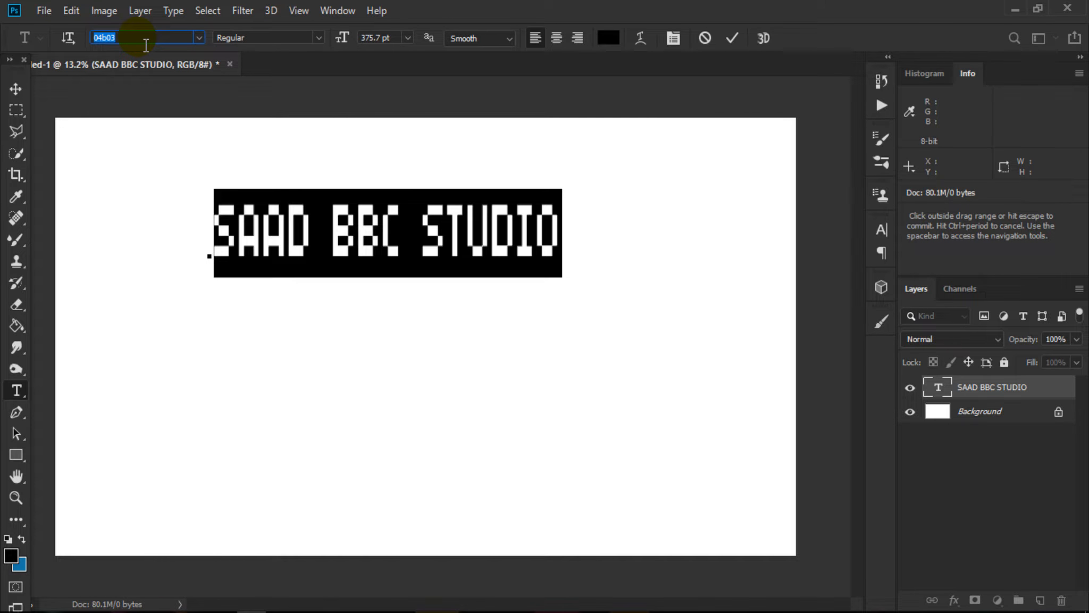
key(Down)
key(Down)
key(Down)
key(Down)
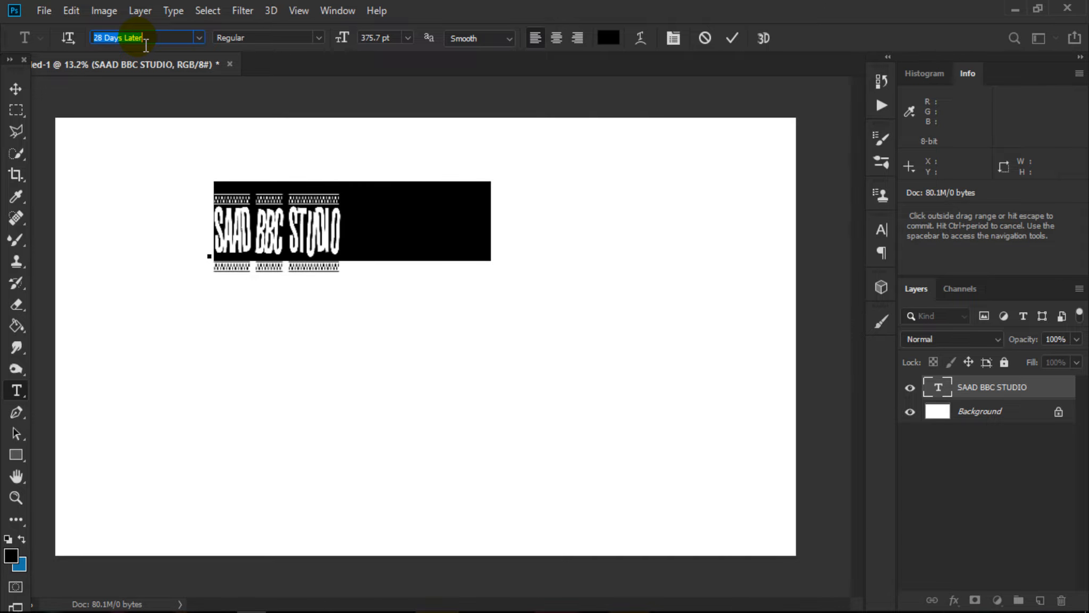
key(Down)
key(Down)
key(Down)
key(Down)
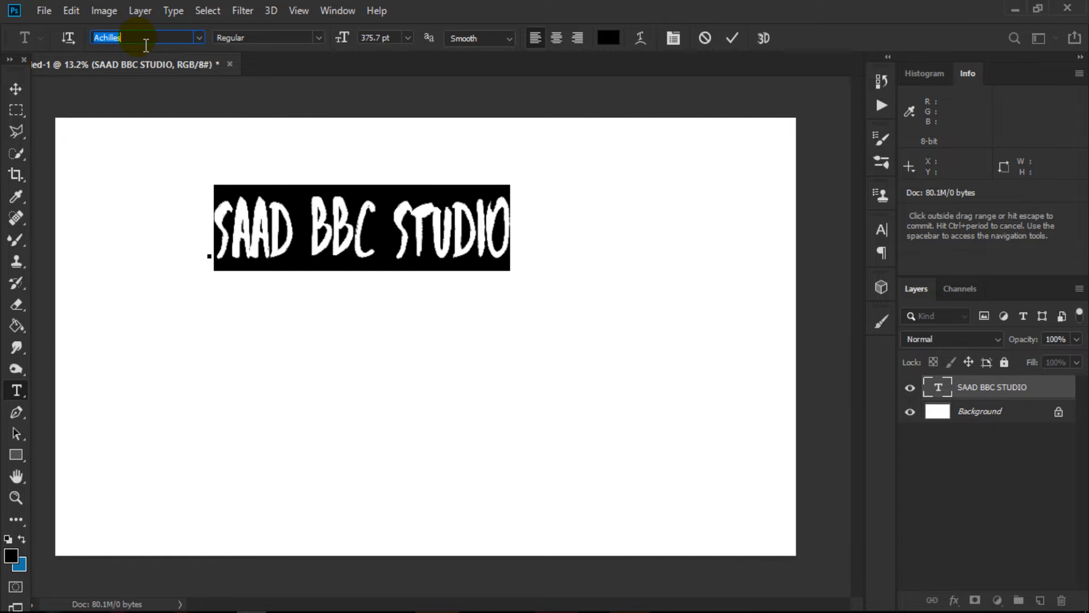
key(Down)
key(Down)
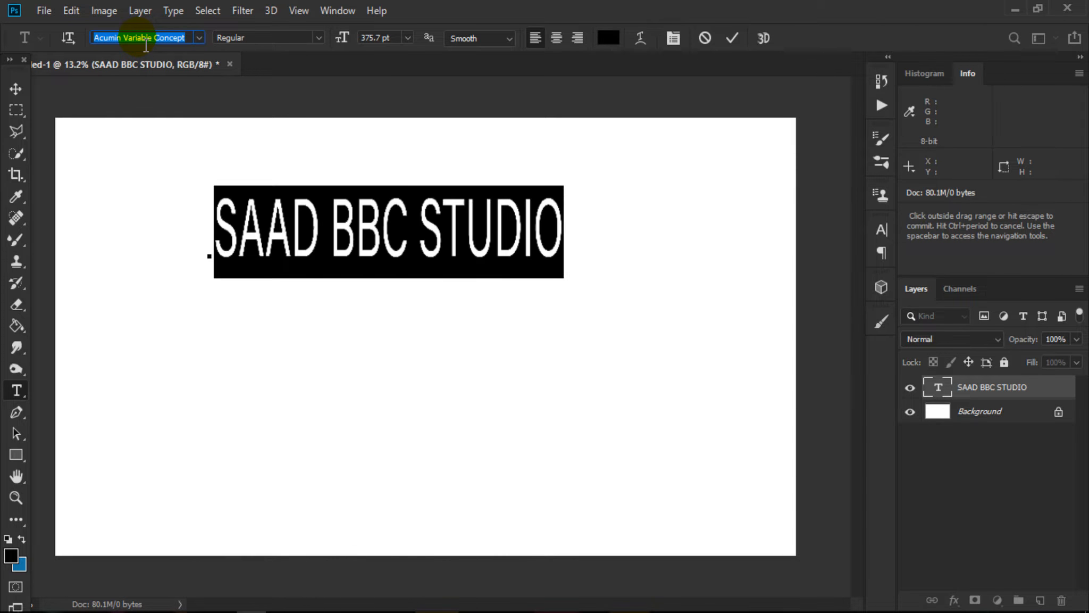
key(Down)
key(Down)
key(Down)
key(Down)
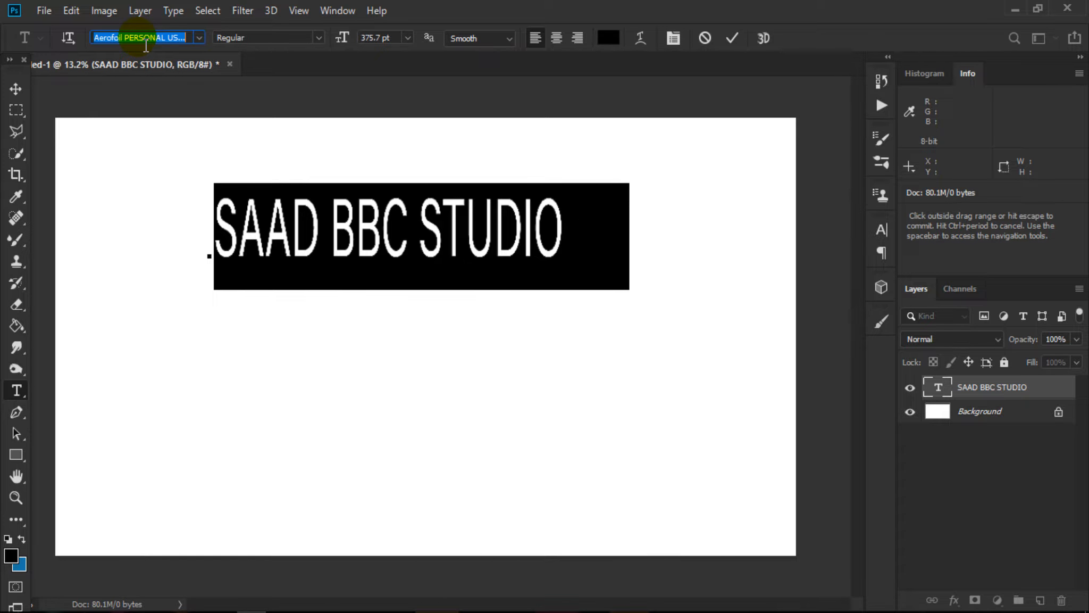
key(Down)
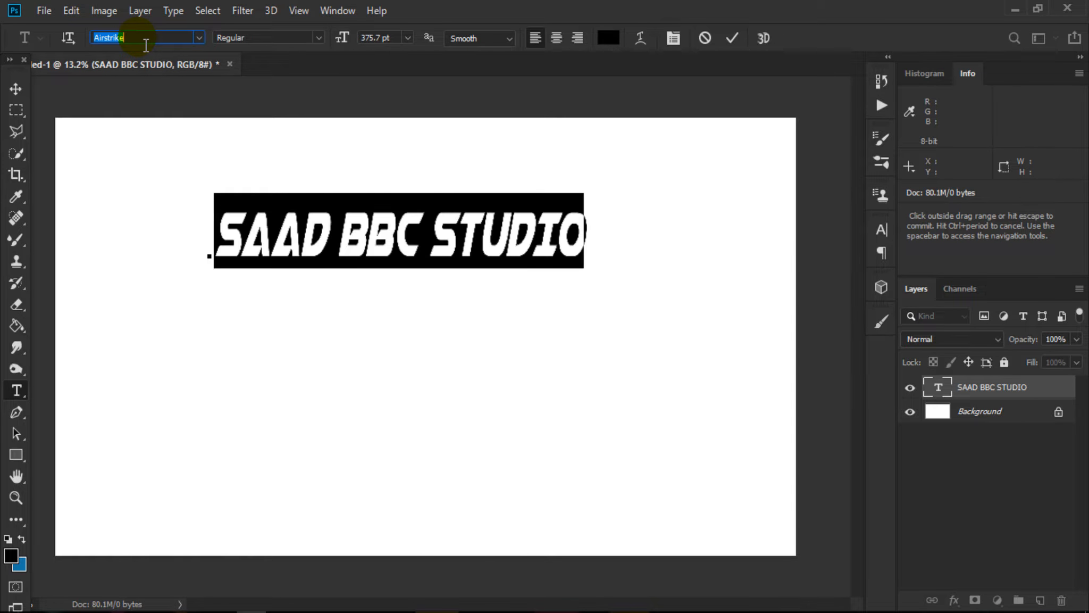
key(Down)
key(Down)
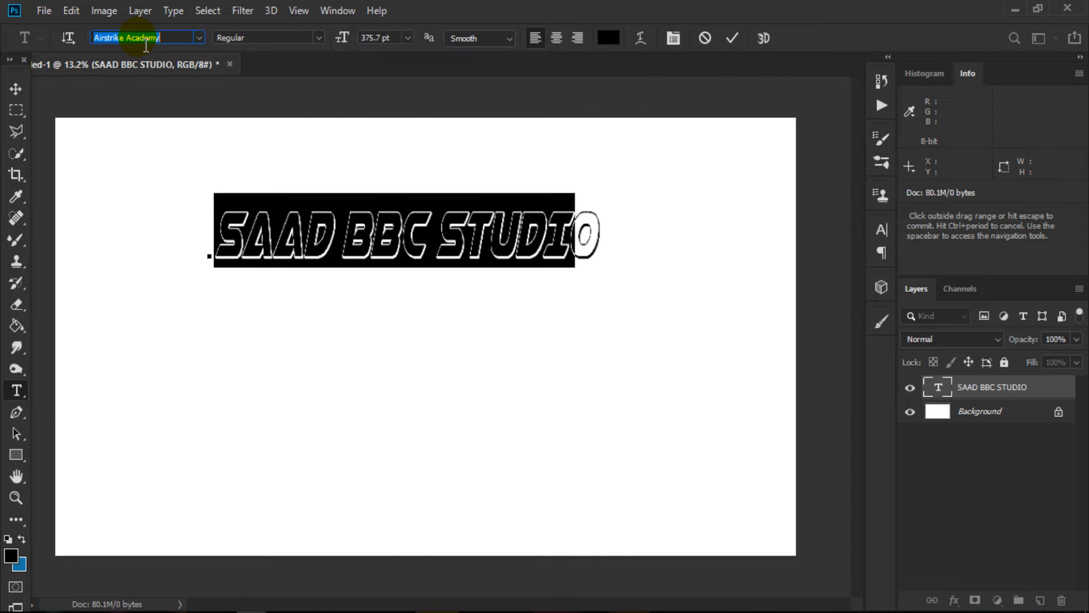
key(Down)
key(Down)
key(Down)
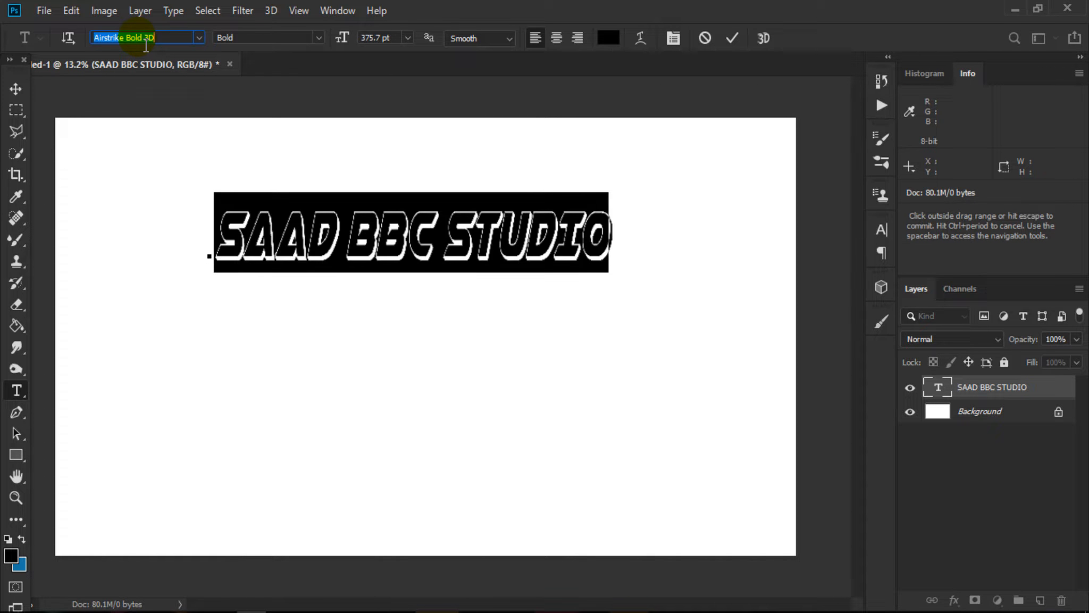
key(Down)
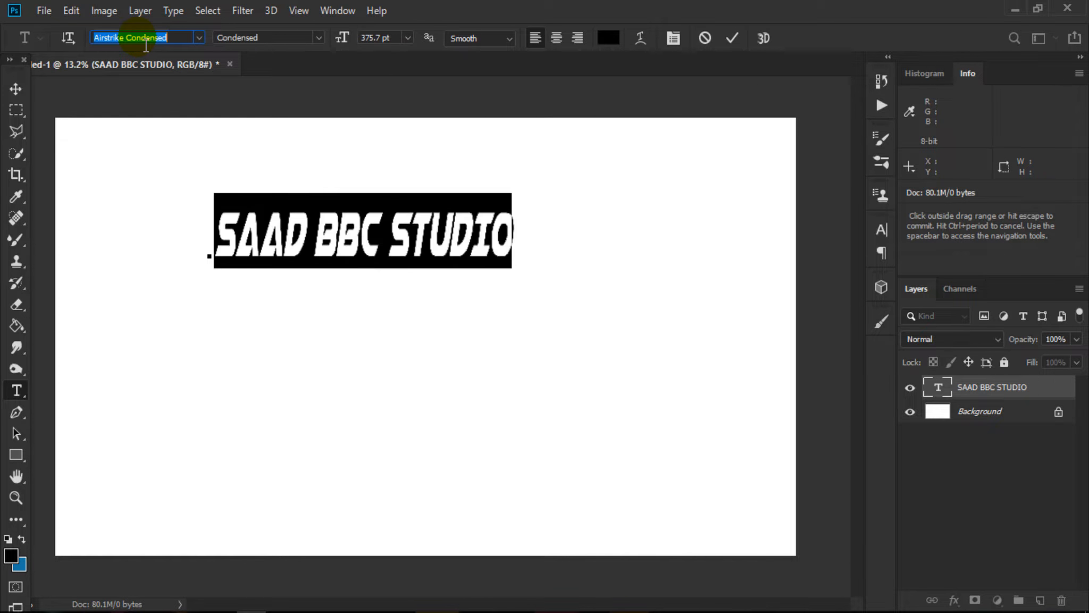
key(Down)
key(Down)
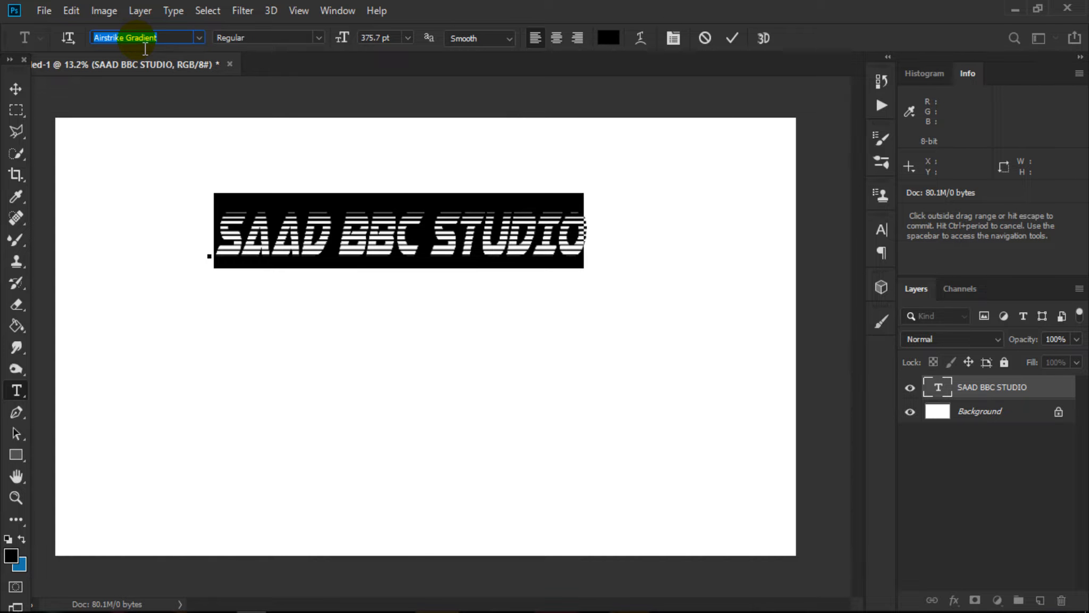
key(Down)
key(Down)
key(Down)
key(Down)
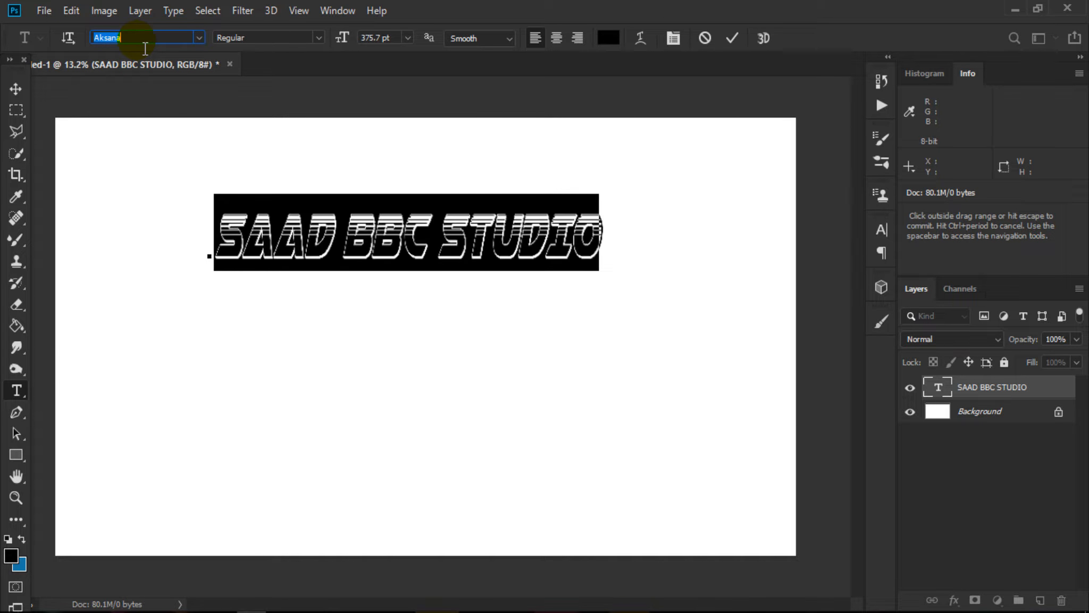
key(Down)
key(Down)
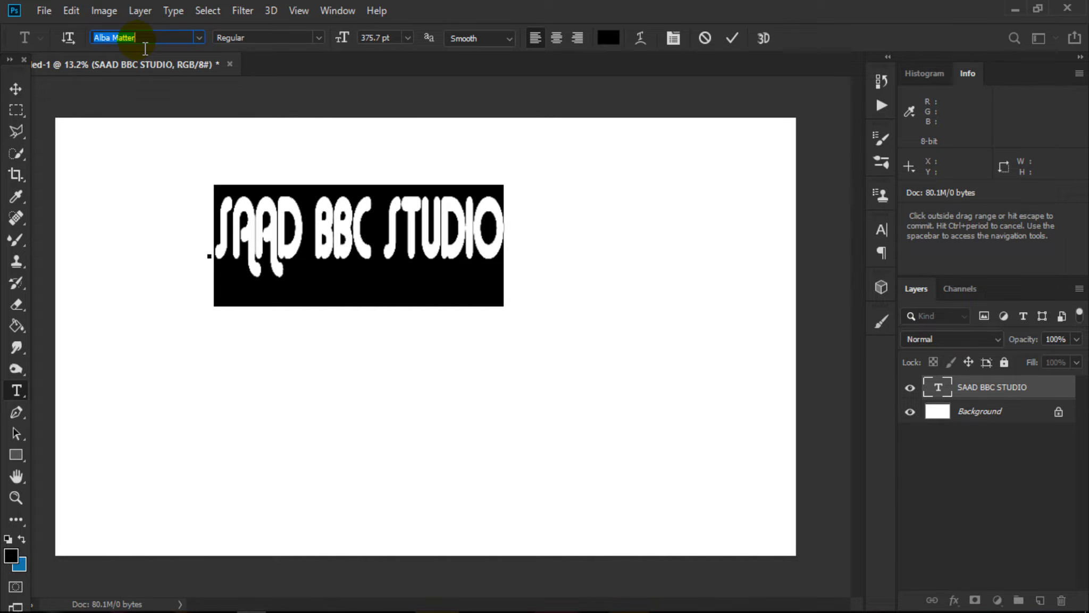
key(Down)
key(Down)
key(Down)
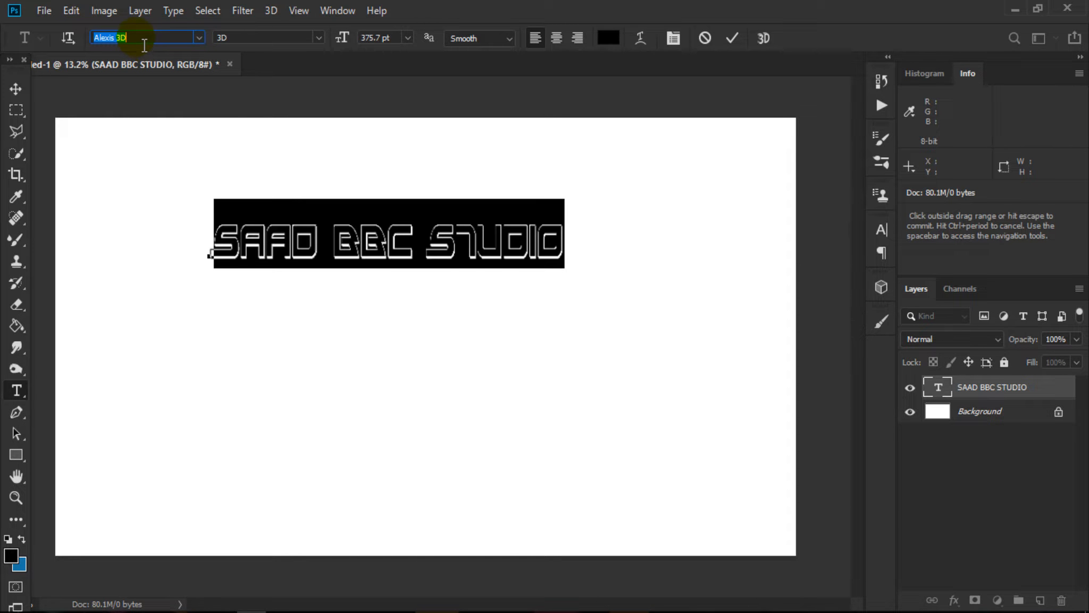
key(Down)
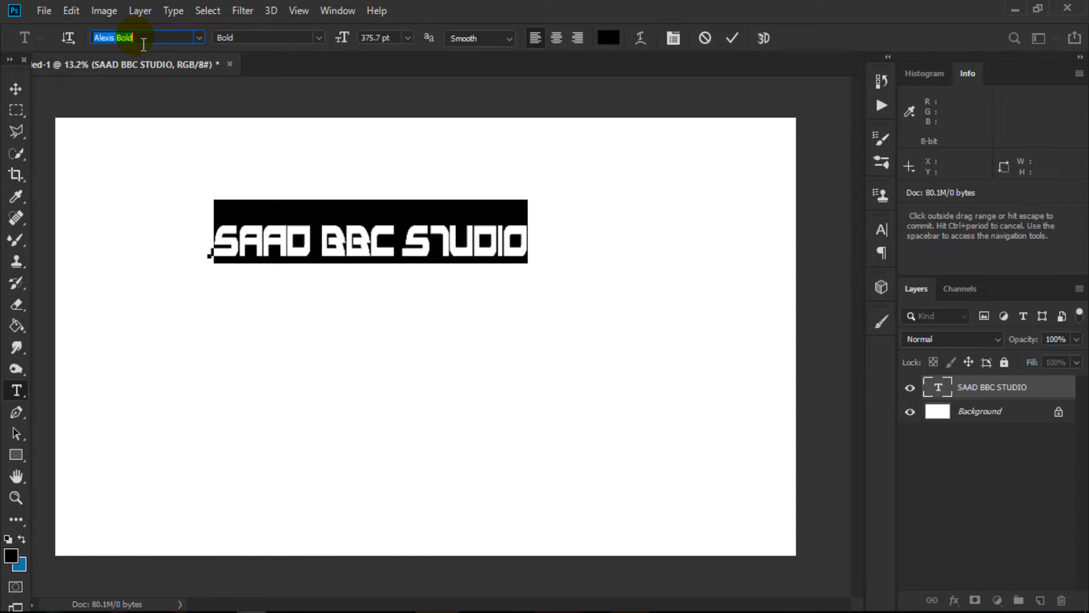
key(Down)
key(Down)
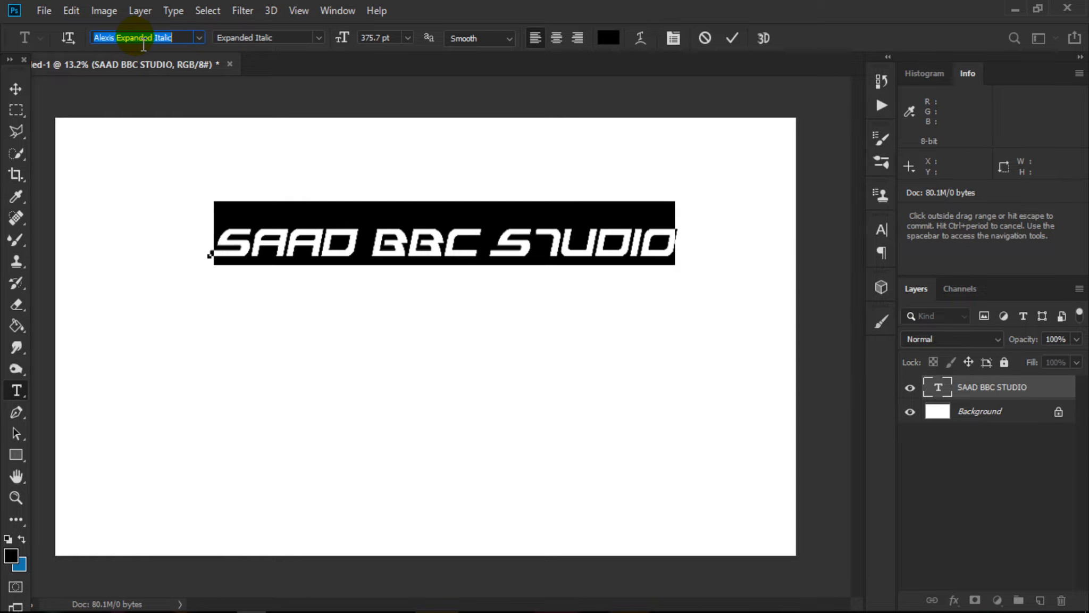
key(Down)
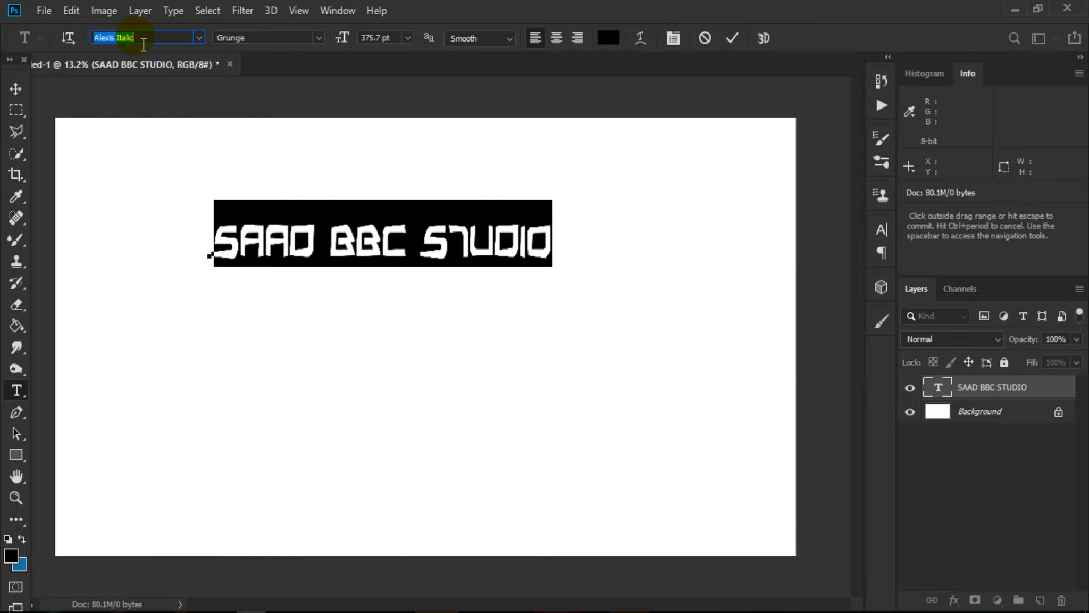
key(Down)
key(Down)
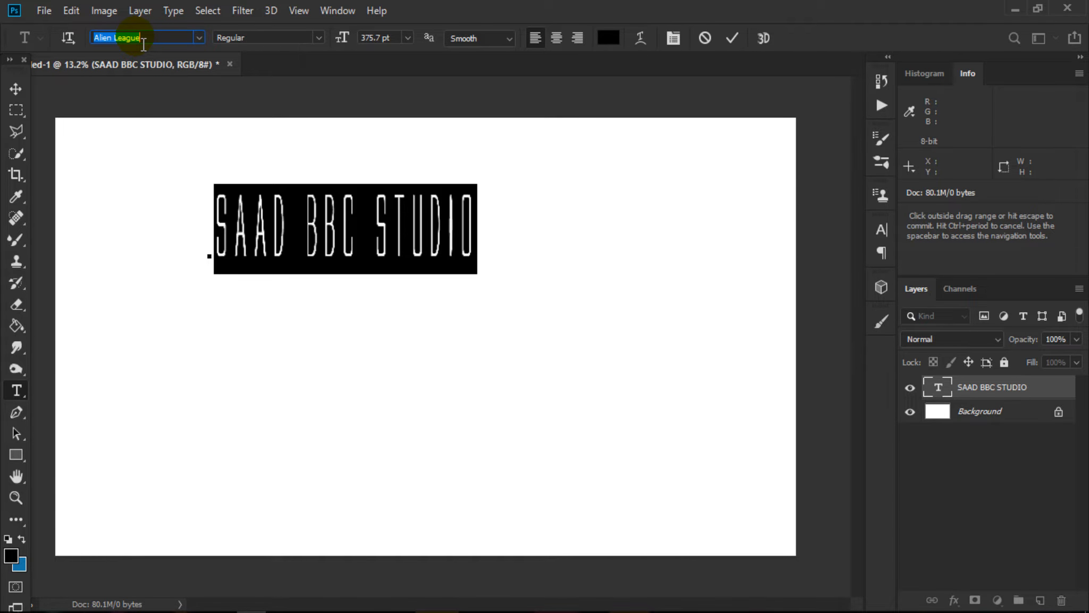
key(Escape)
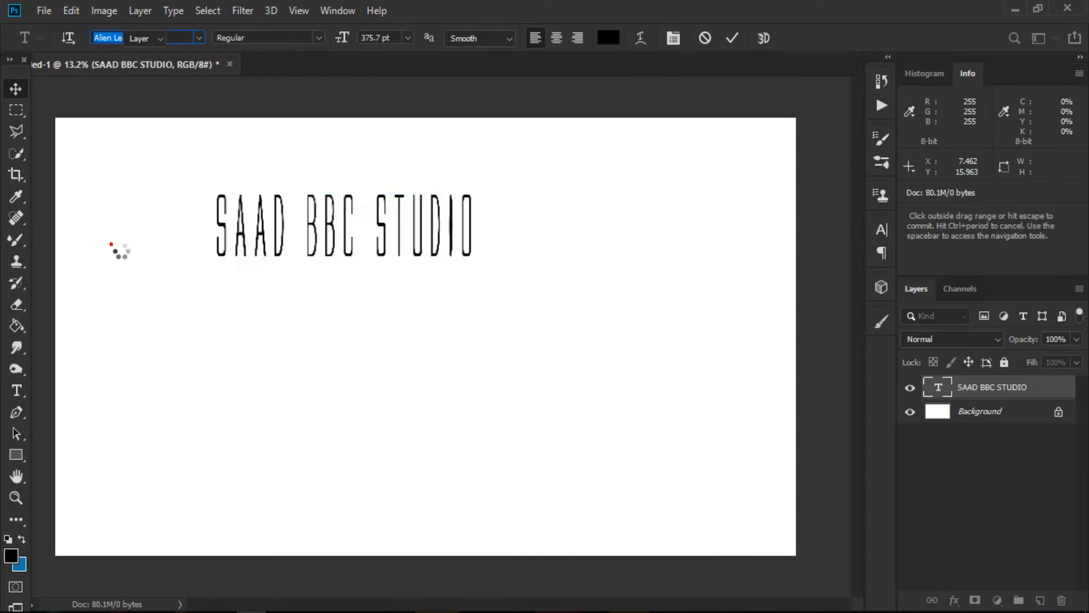
key(v)
click(15, 503)
drag(481, 215, 517, 381)
drag(536, 296, 325, 337)
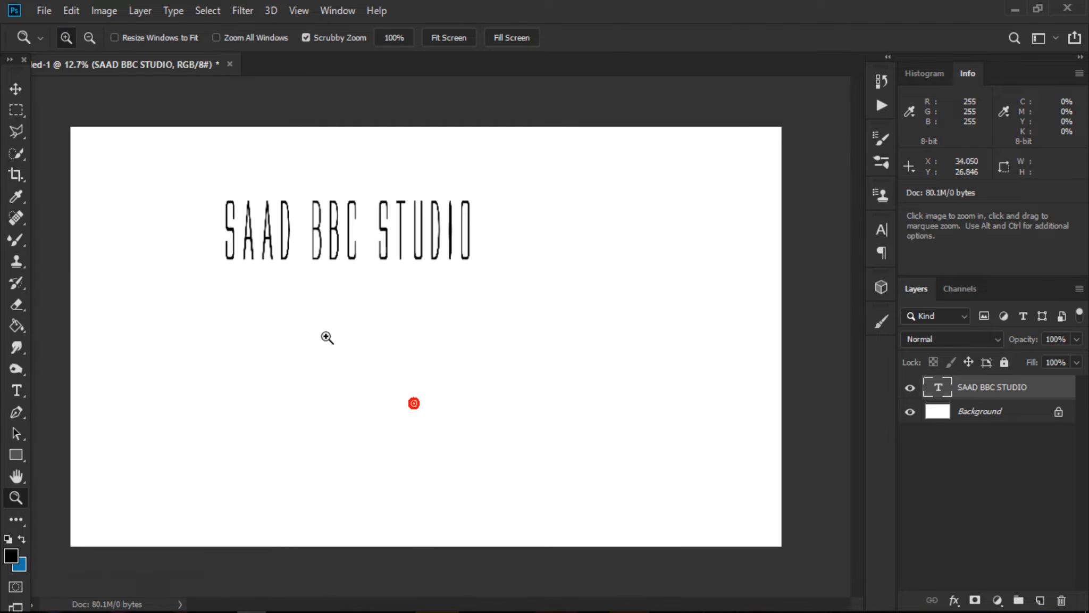
Step: Select all the text on the SAAD BBC STUDIO layer, preview the installed fonts one after another and set the font to Arial Rounded MT Bold
drag(260, 175, 482, 314)
right_click(485, 316)
click(500, 326)
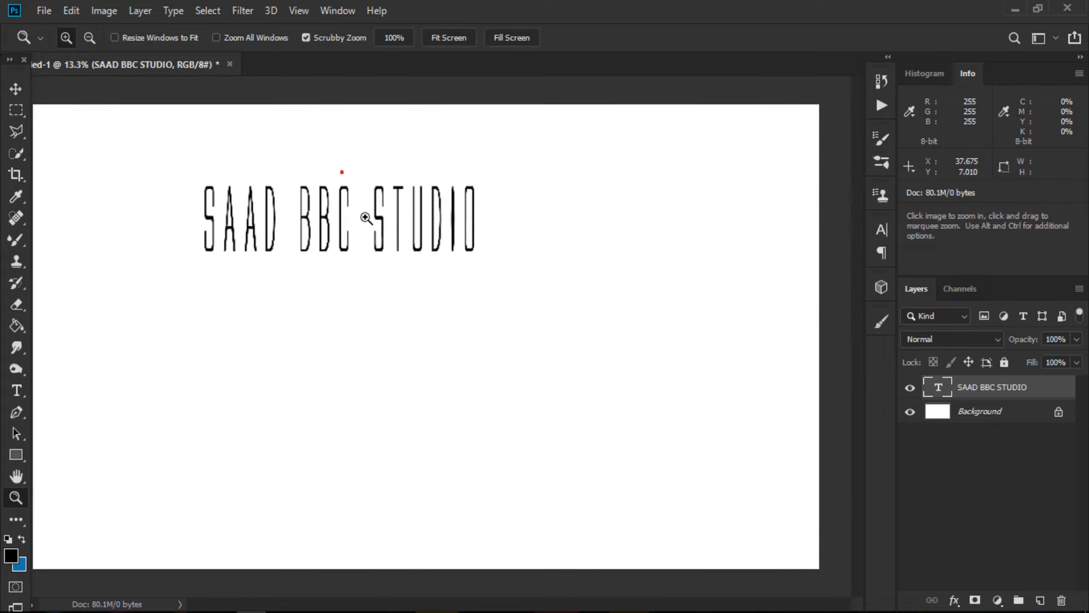
drag(274, 133, 261, 137)
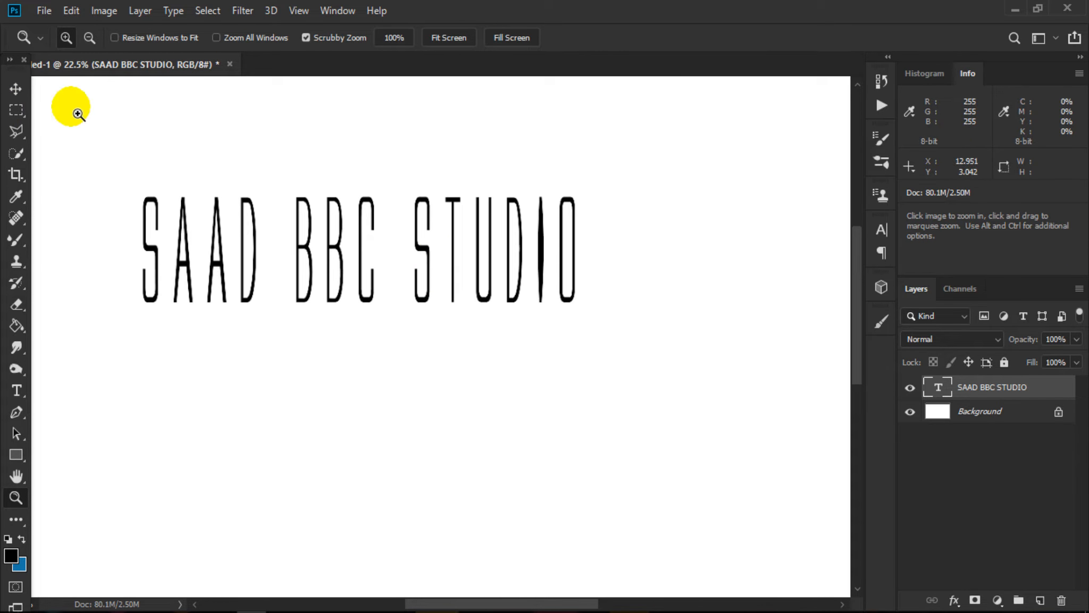
double_click(938, 386)
click(179, 41)
key(Down)
key(Down)
key(Down)
key(Down)
key(Down)
key(Down)
key(Down)
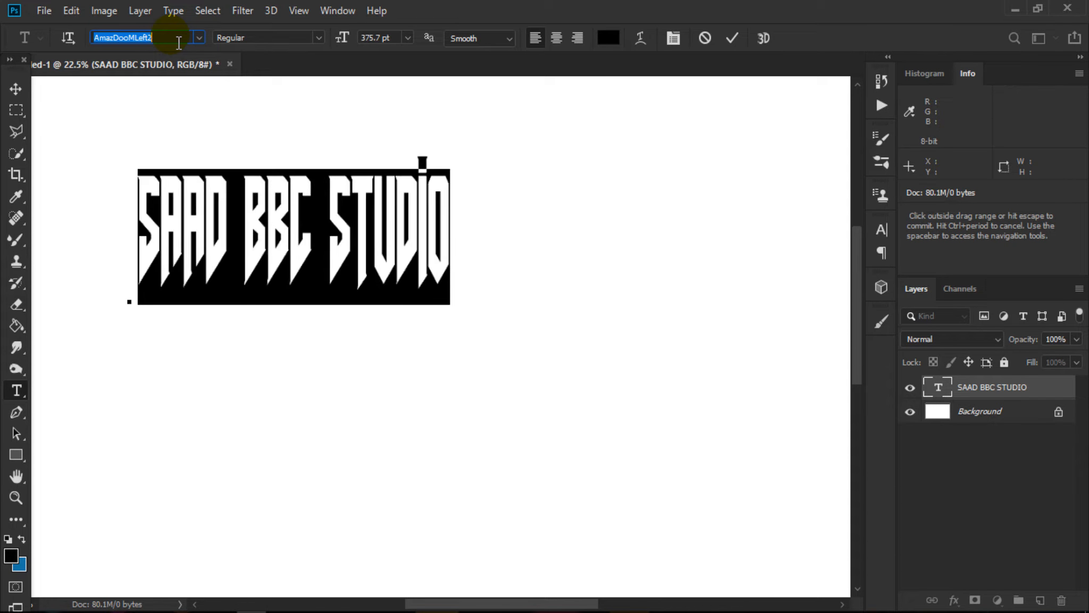
key(Down)
key(Down)
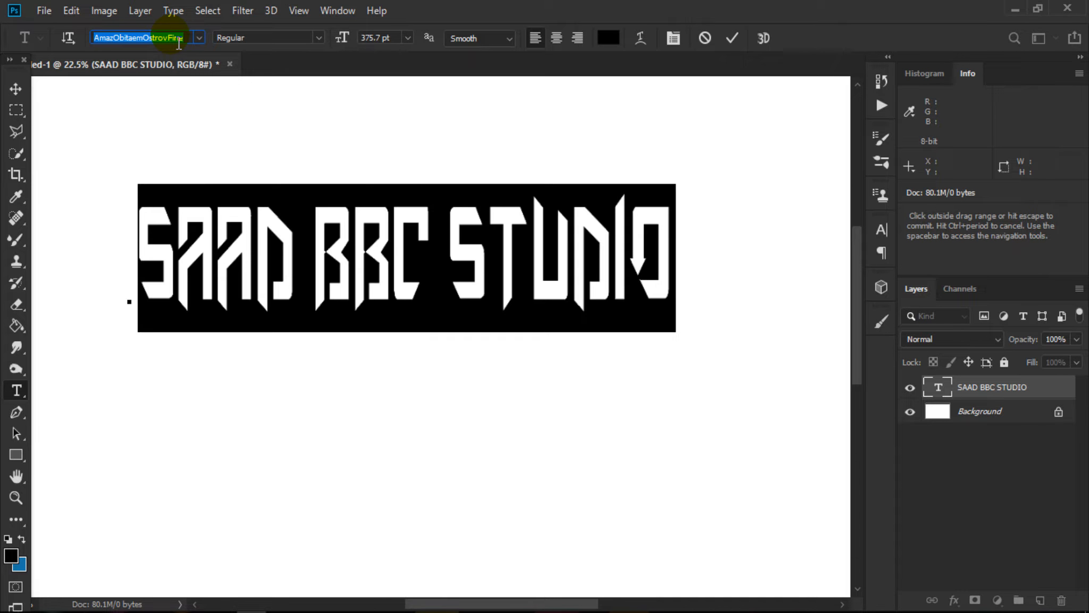
key(Down)
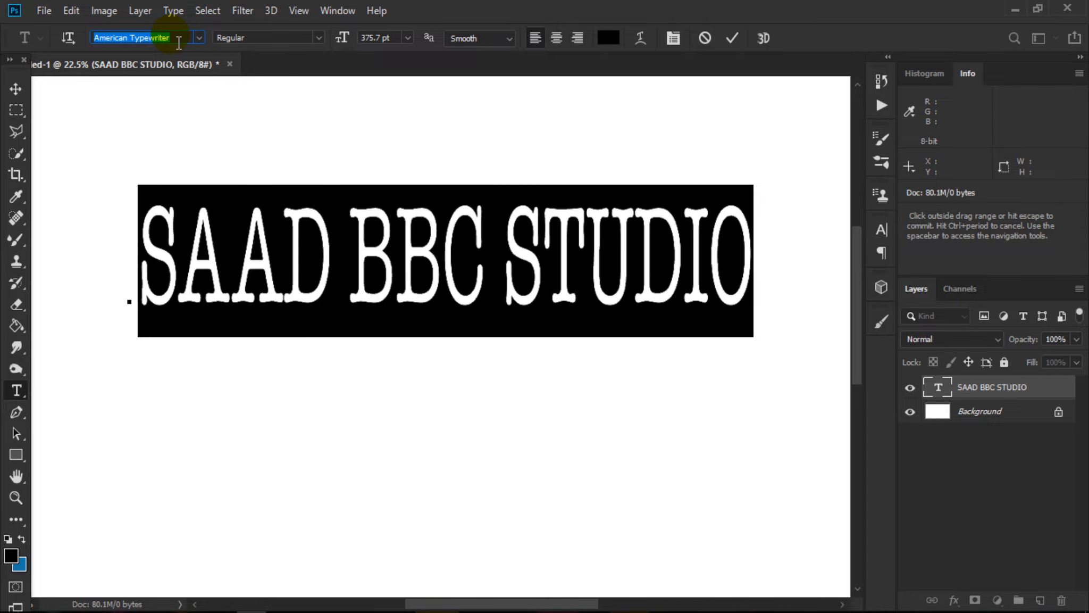
key(Down)
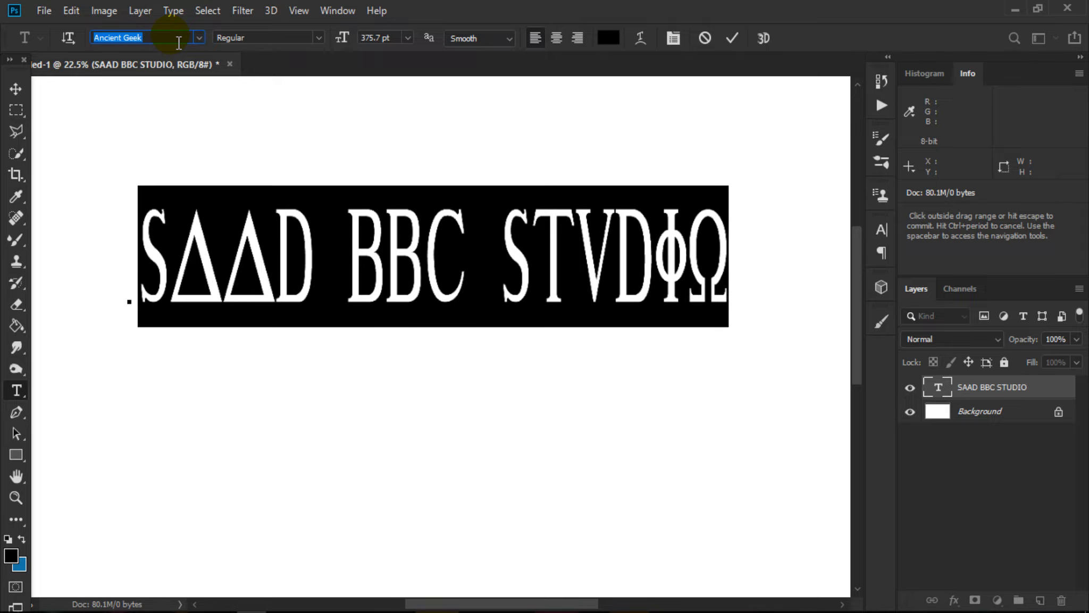
key(Down)
key(Down)
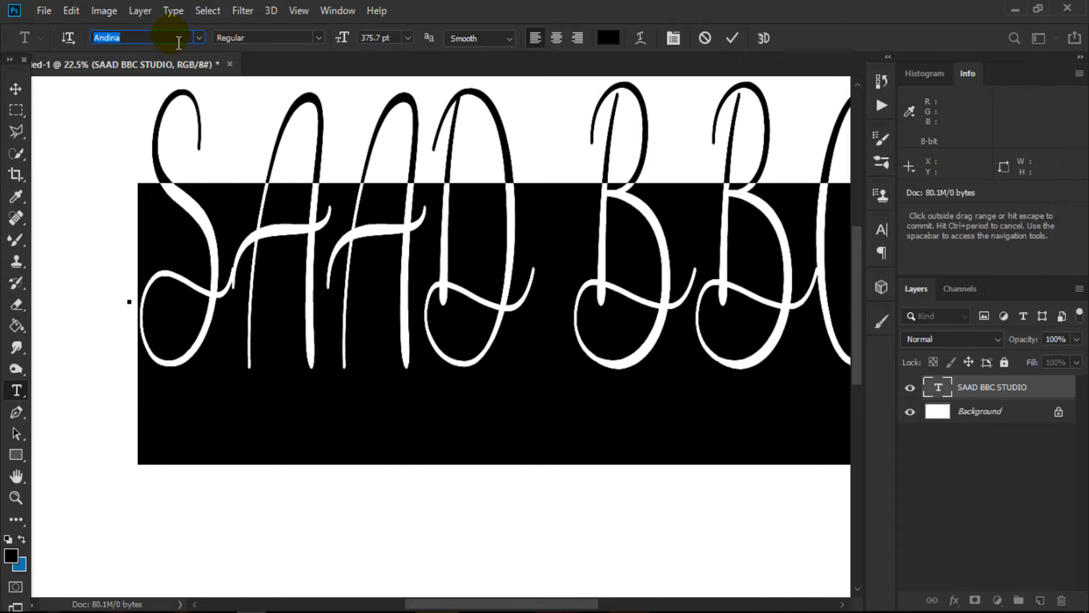
key(Down)
key(Down)
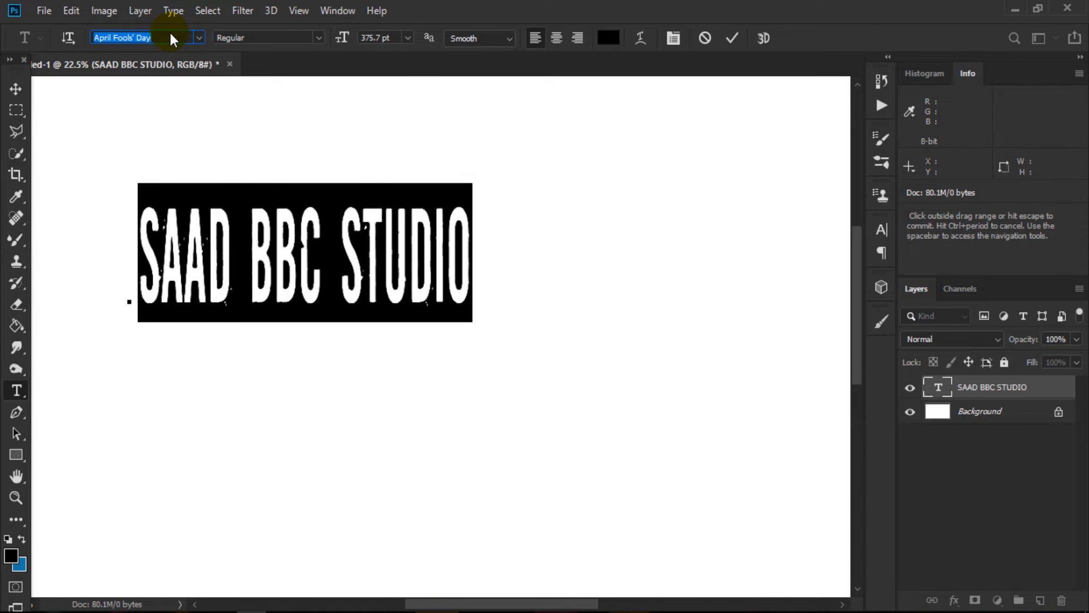
key(Down)
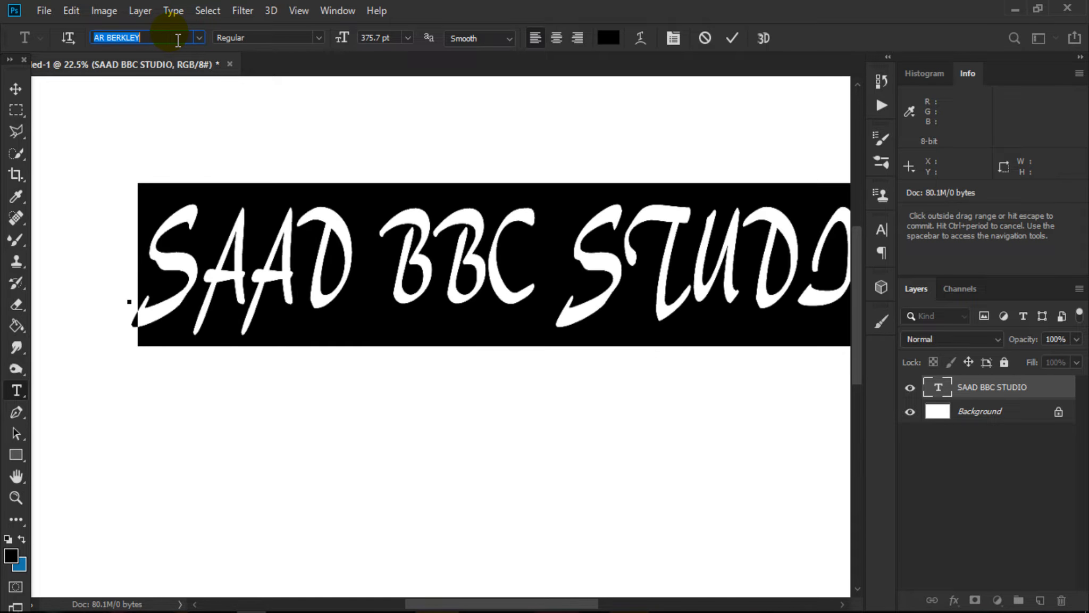
key(Down)
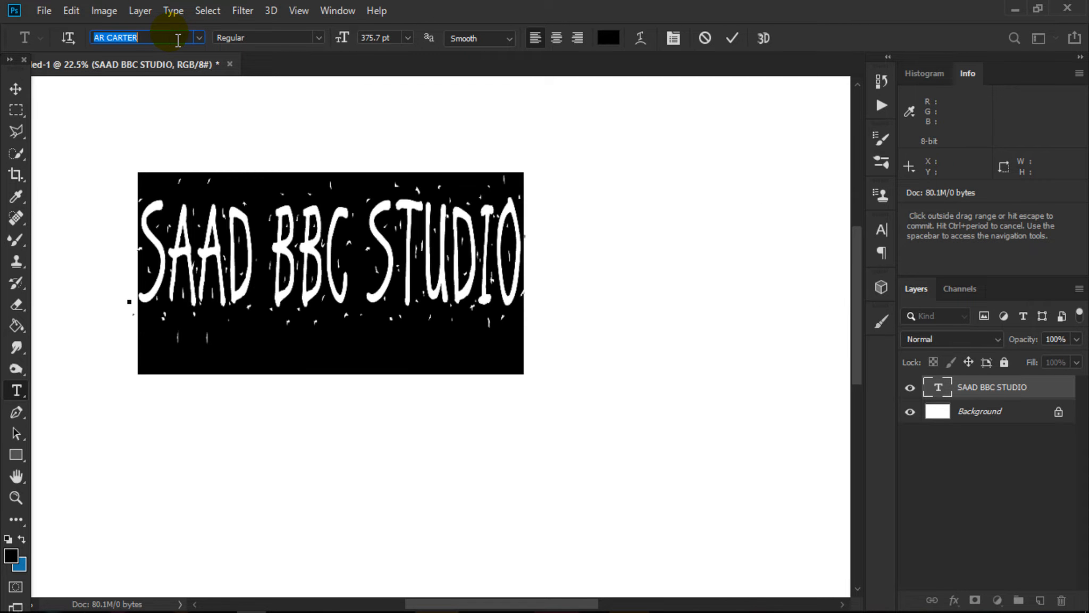
key(Down)
key(Down)
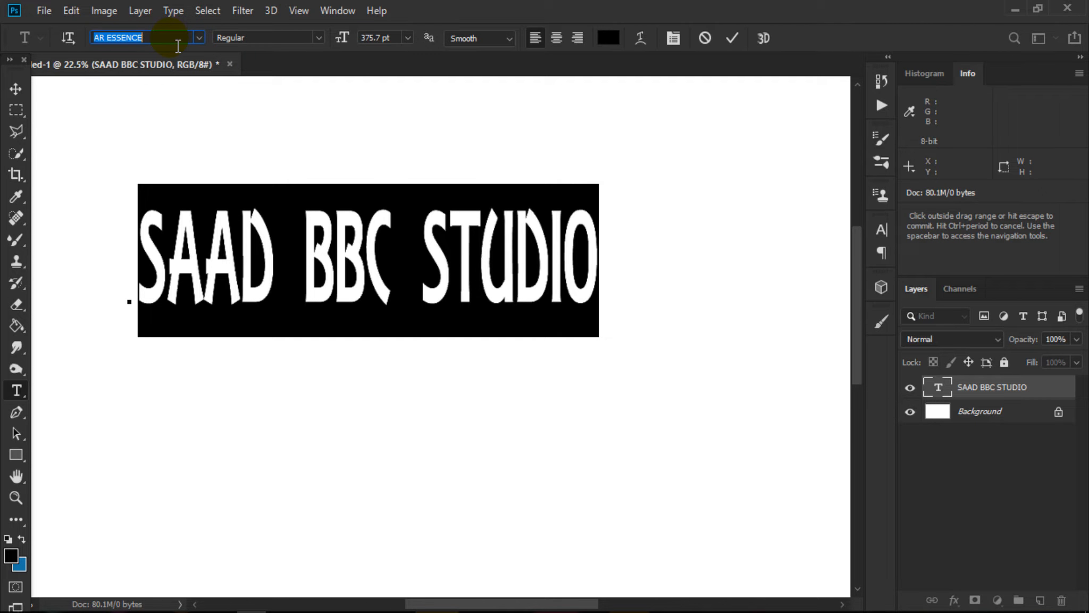
key(Down)
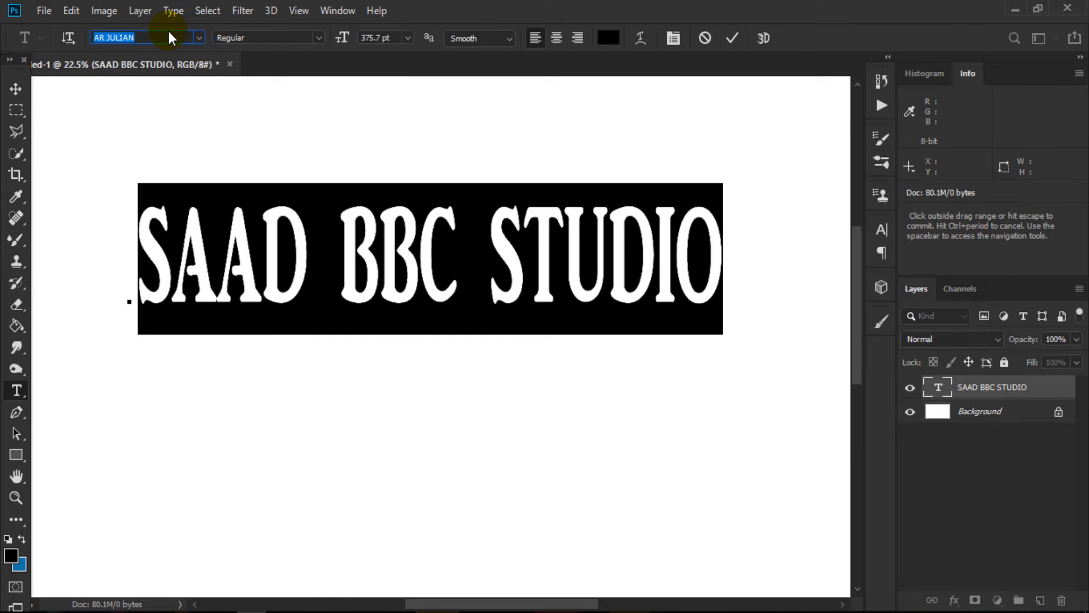
key(Down)
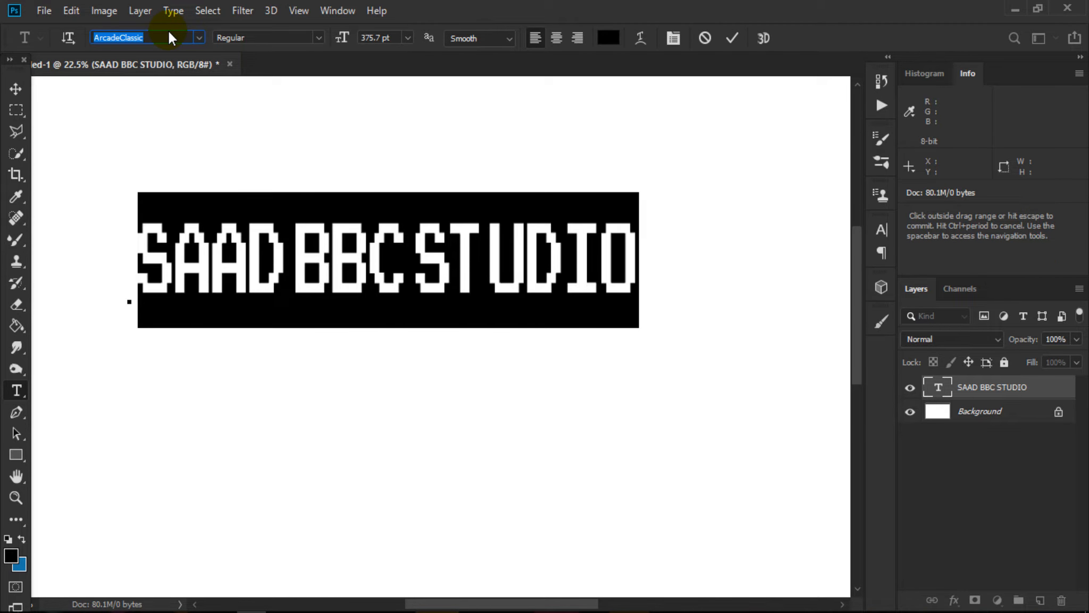
key(Down)
key(Down)
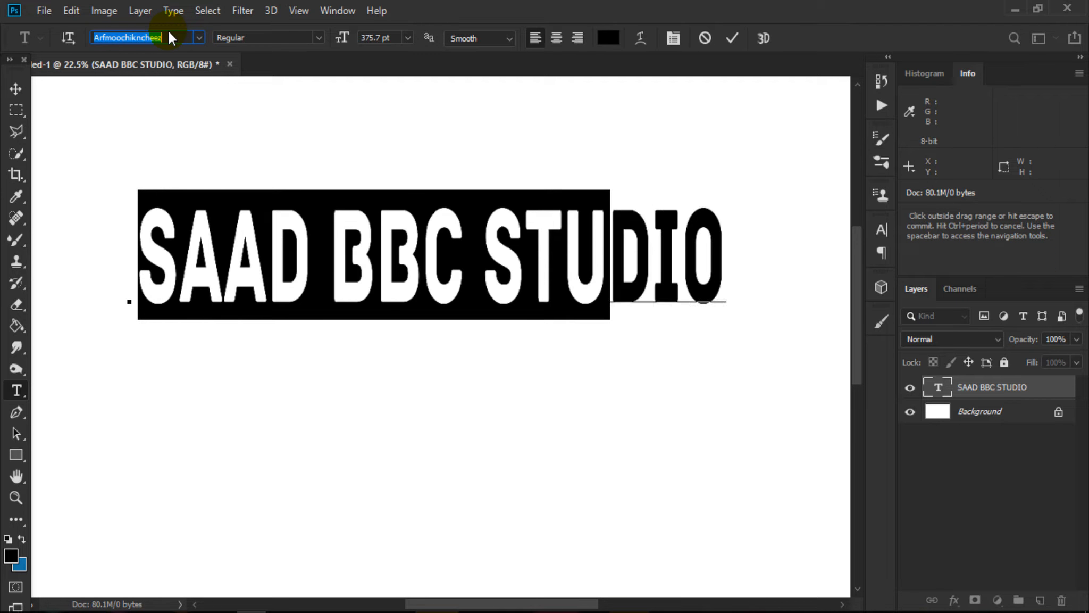
key(Down)
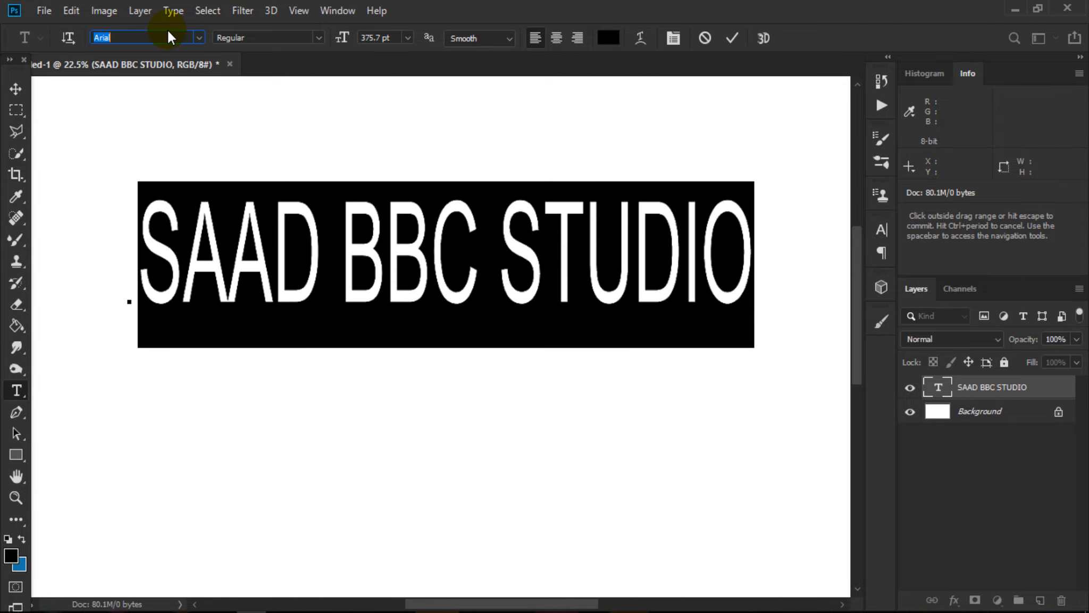
key(Down)
key(Down)
key(Down)
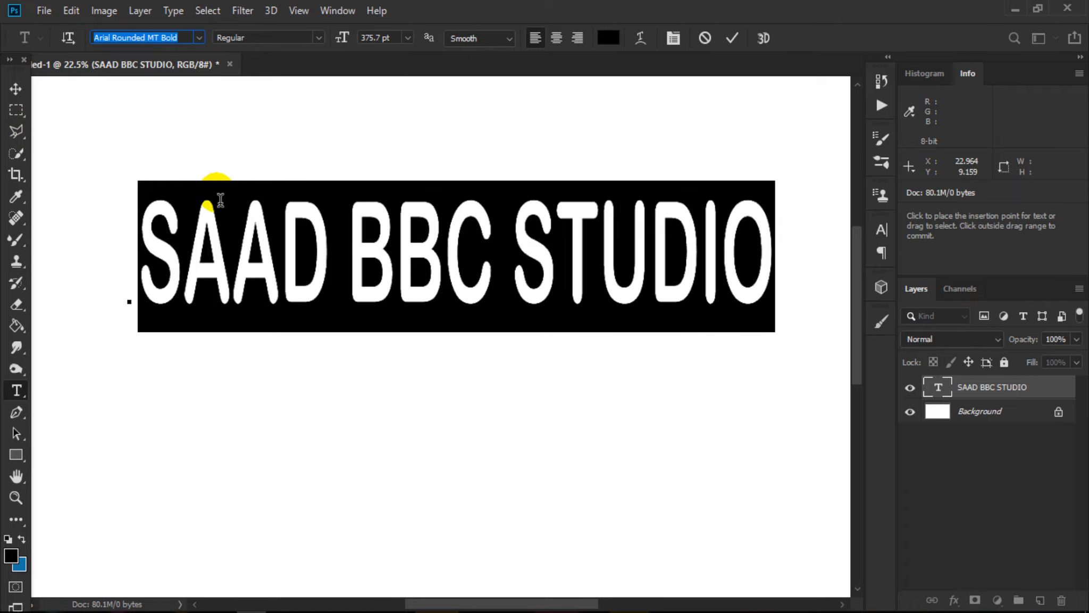
Step: Colour only the word "BBC" orange (ffa811) and finish the text edit
click(328, 223)
drag(333, 216, 494, 229)
click(608, 38)
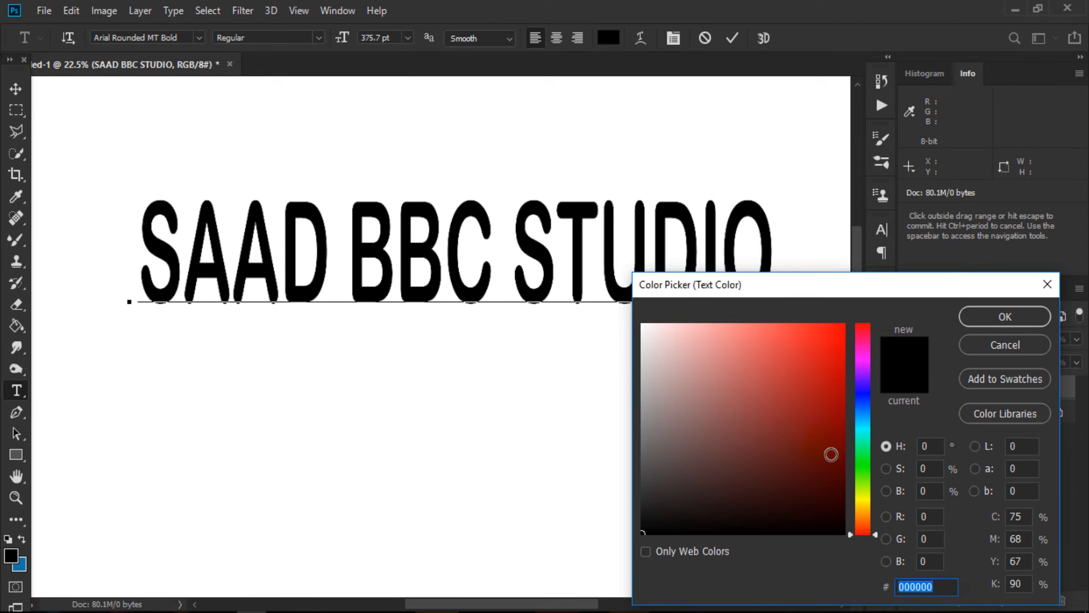
click(869, 498)
click(831, 323)
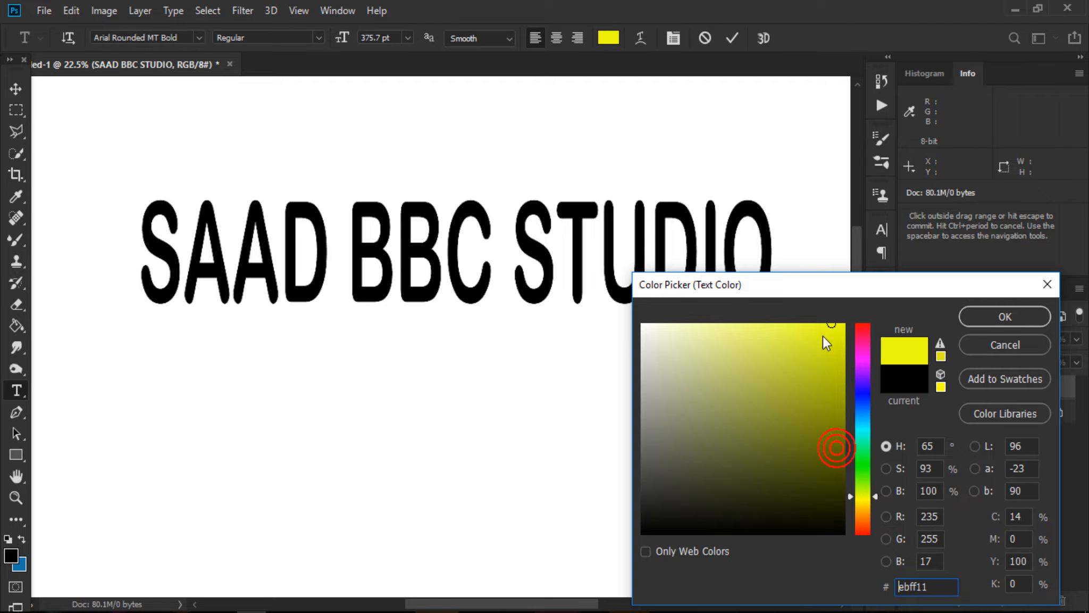
click(862, 512)
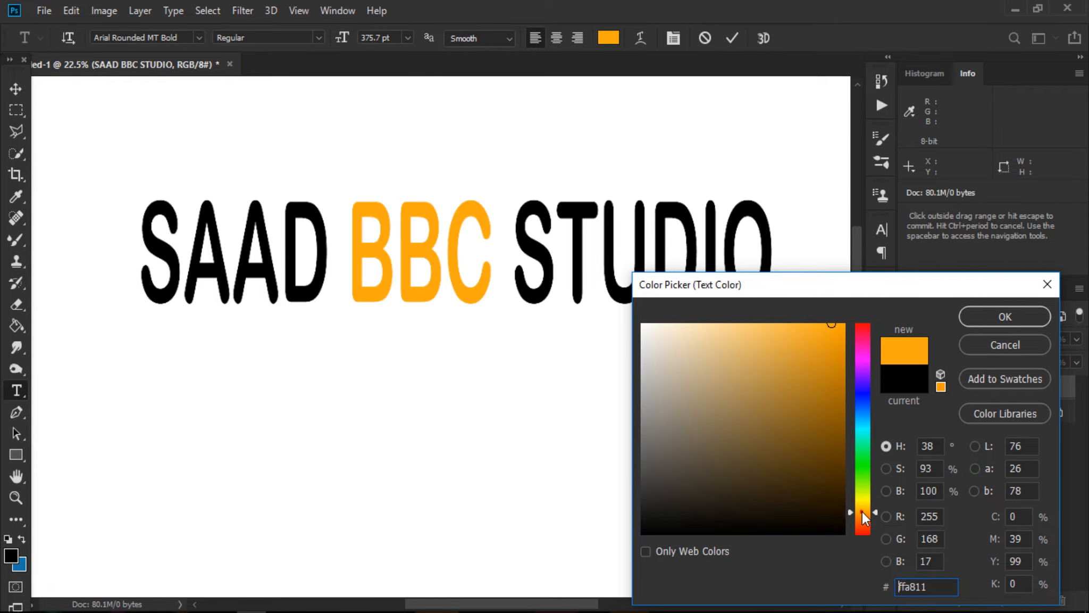
click(1003, 316)
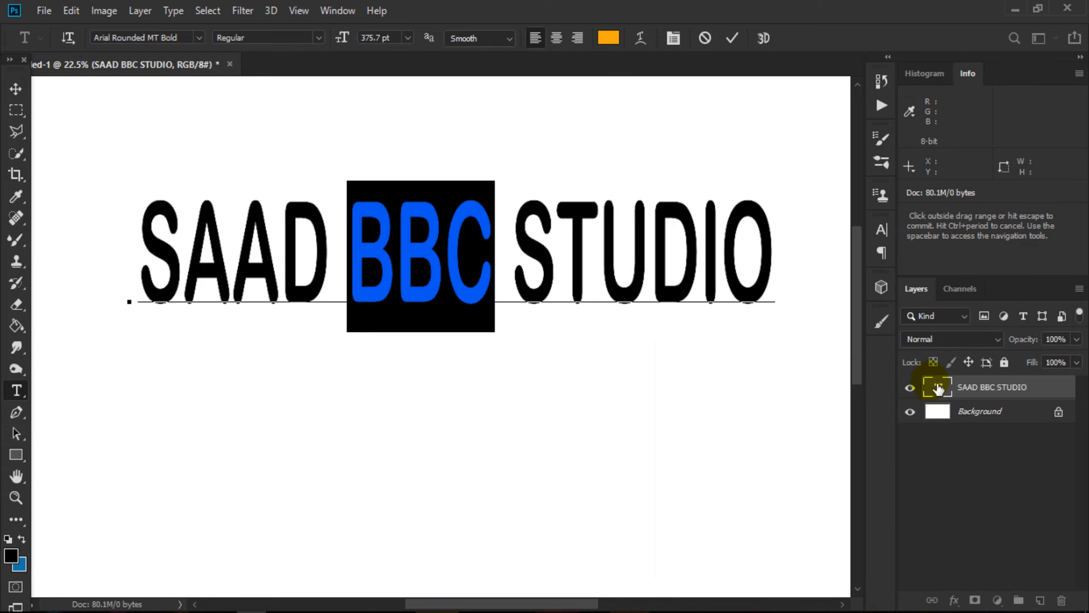
click(940, 388)
key(z)
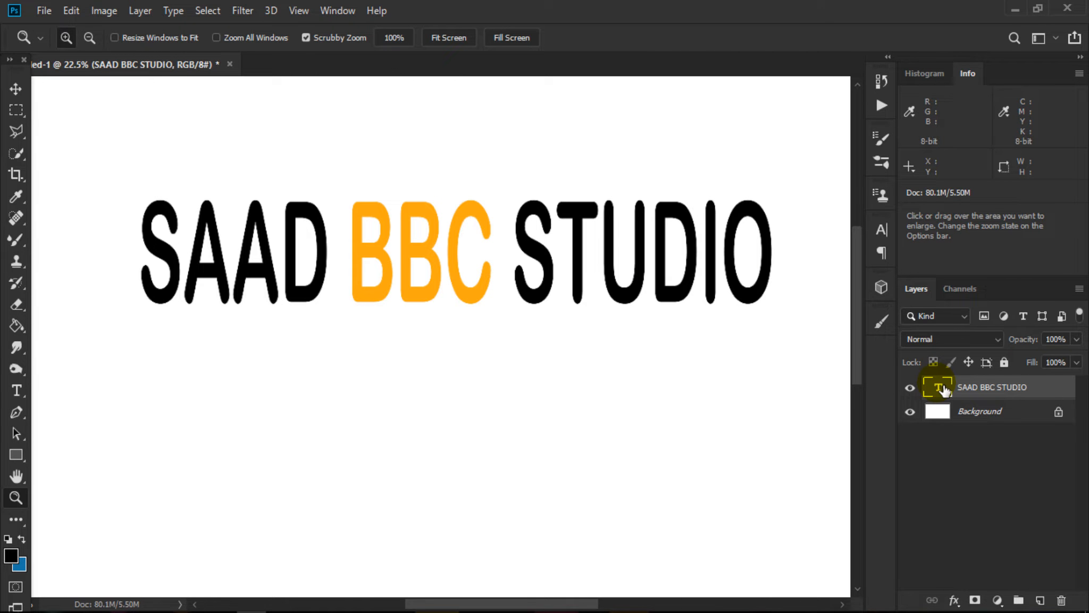
Step: Select all the text on the layer again, browse the installed fonts, apply Xenogears and finish the text edit
double_click(941, 388)
click(164, 37)
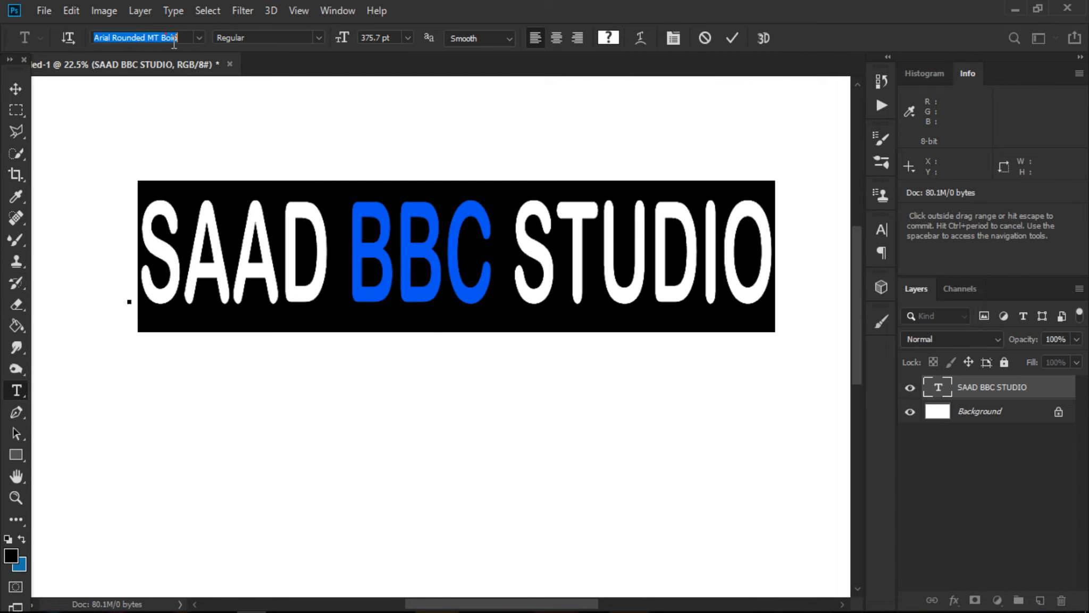
scroll(170, 39, down, 3)
scroll(173, 42, down, 1)
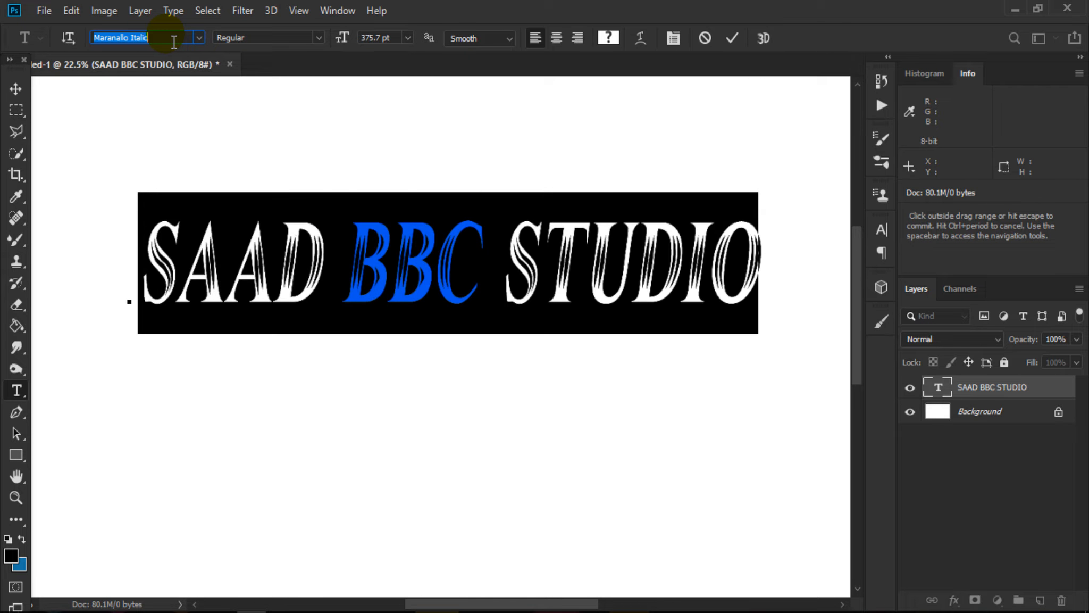
scroll(173, 42, down, 3)
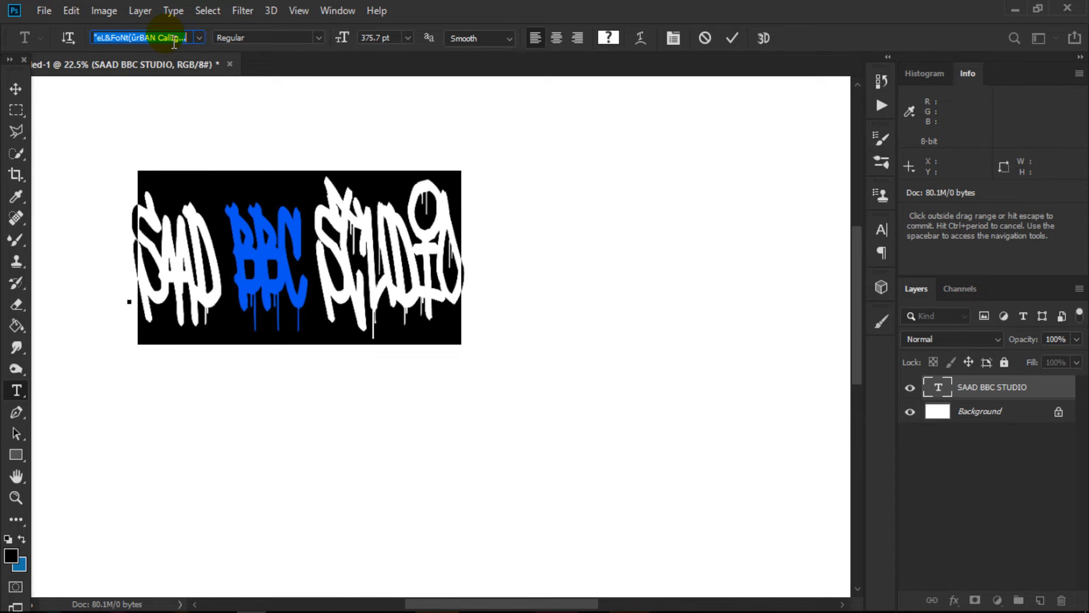
scroll(173, 42, down, 1)
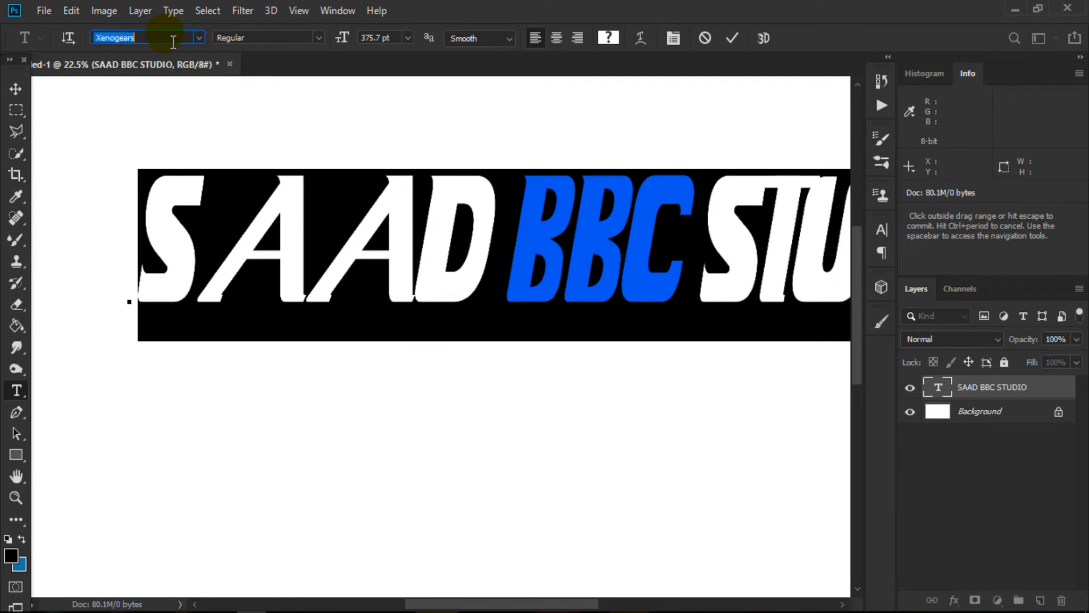
click(16, 498)
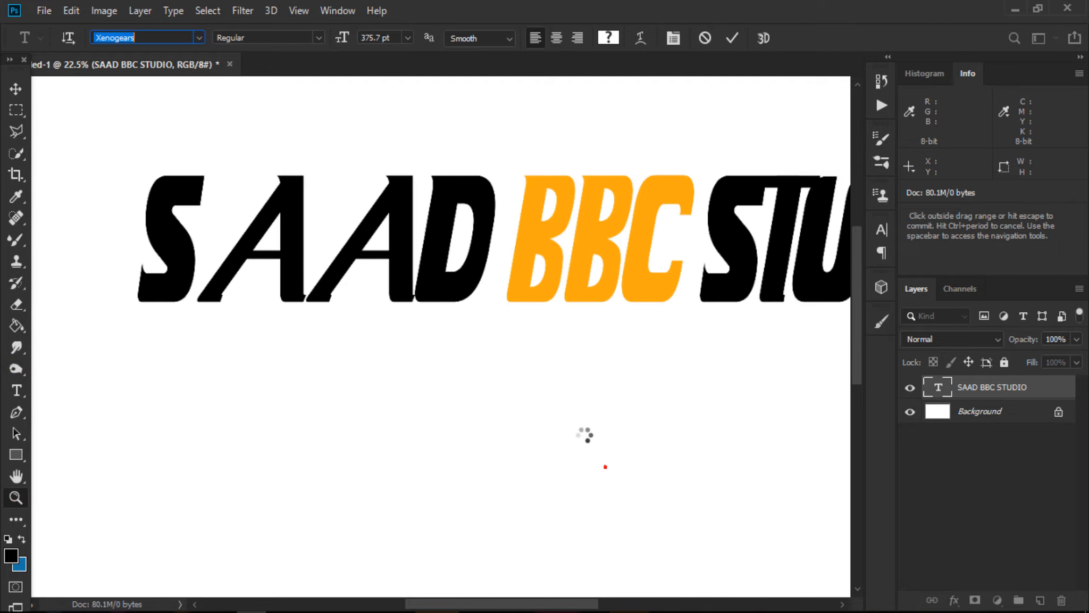
Step: Select only the word "STUDIO" in the text layer, preview several fonts on it, keep Base 05 and commit the edit
drag(585, 435, 525, 381)
drag(637, 176, 706, 292)
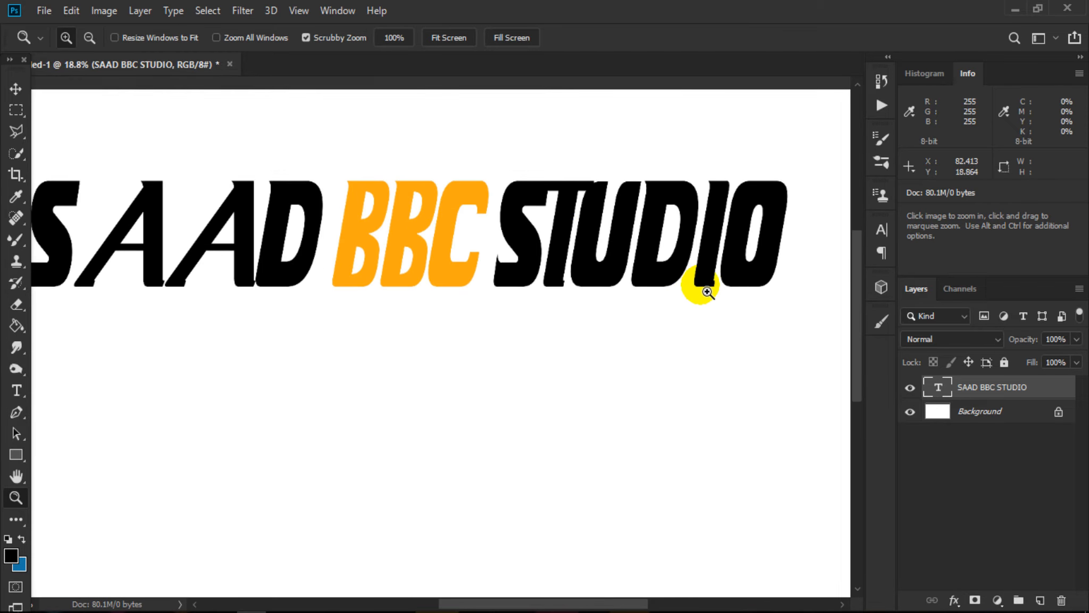
scroll(707, 291, up, 1)
drag(538, 302, 529, 292)
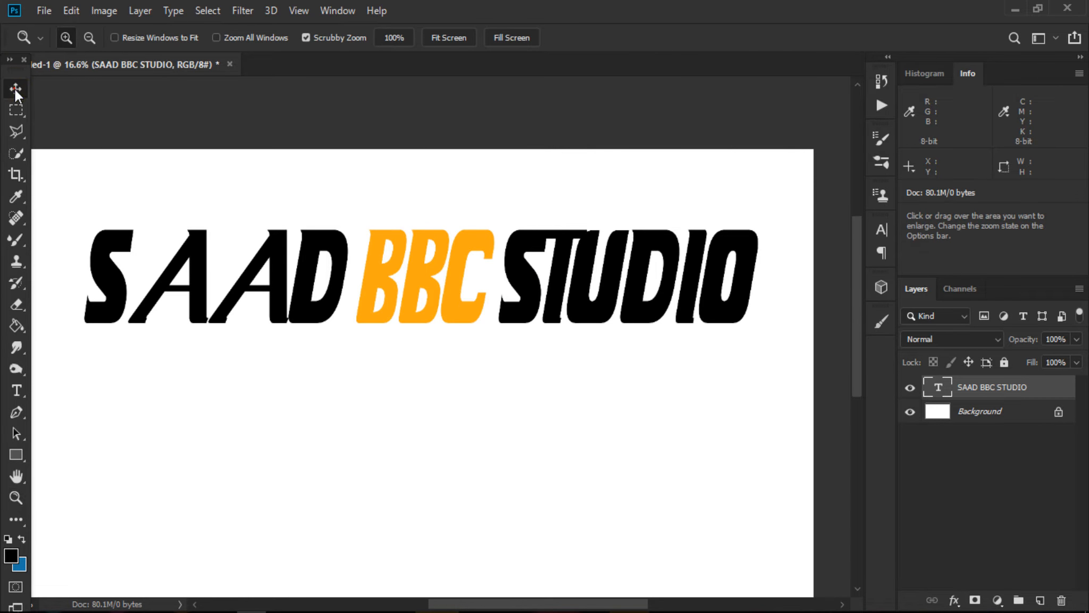
click(15, 89)
double_click(940, 393)
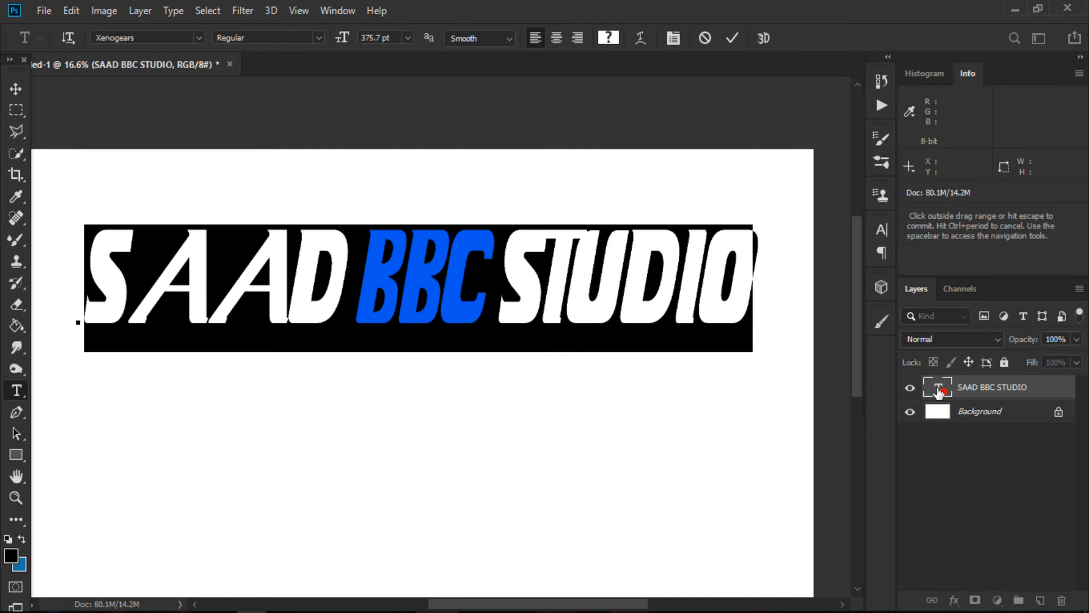
drag(508, 259, 765, 285)
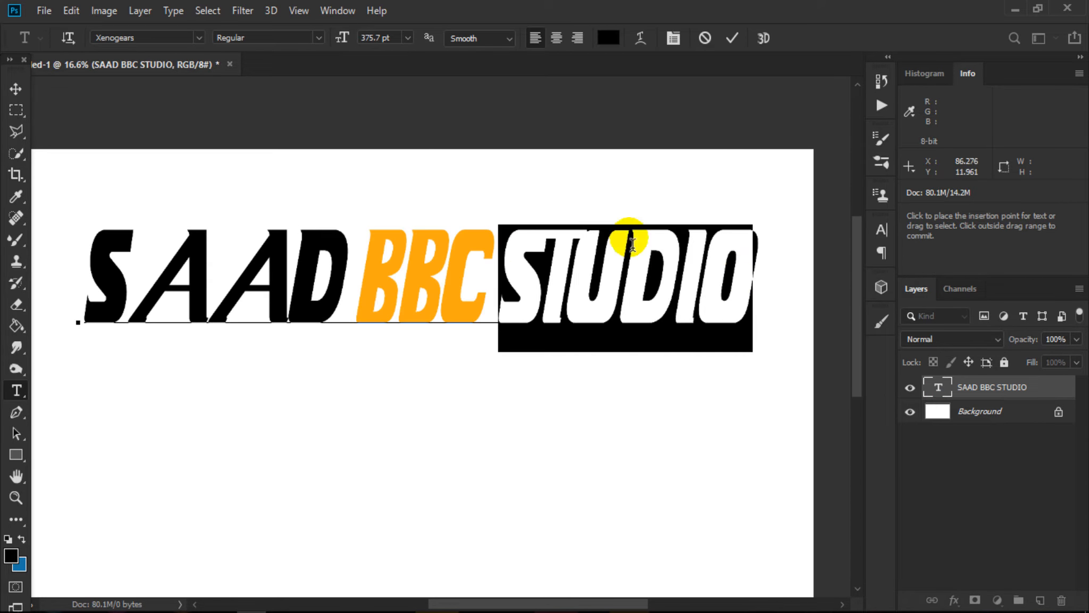
click(166, 40)
key(Down)
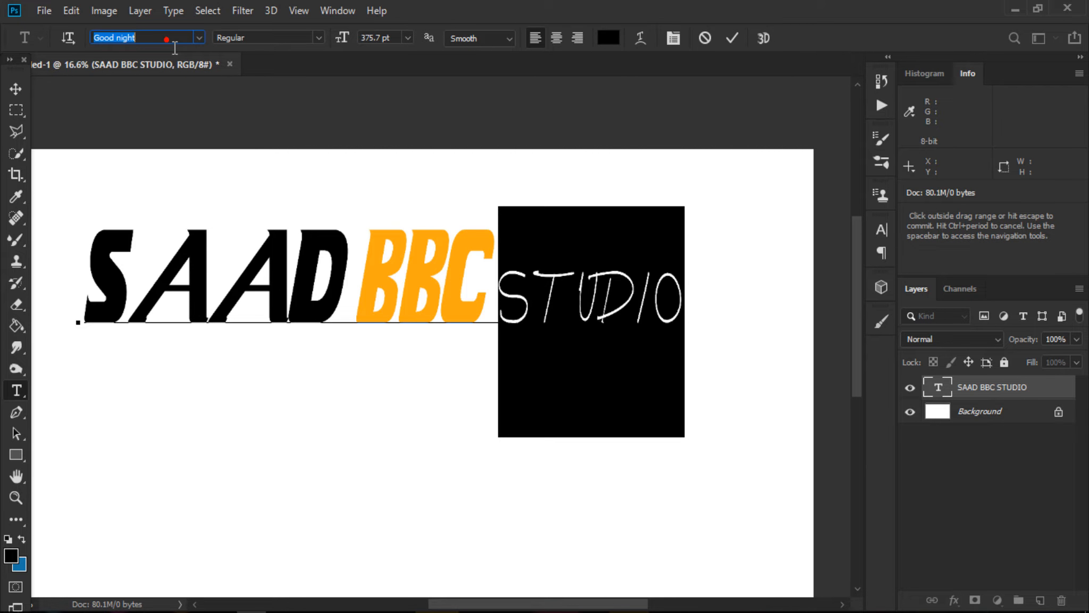
key(Down)
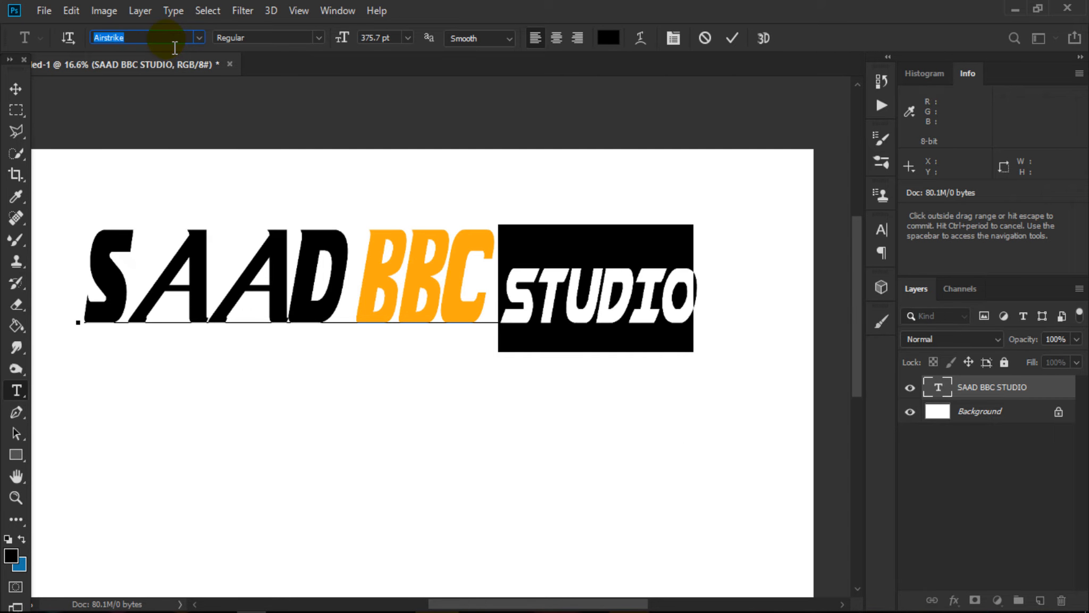
key(Down)
key(Down)
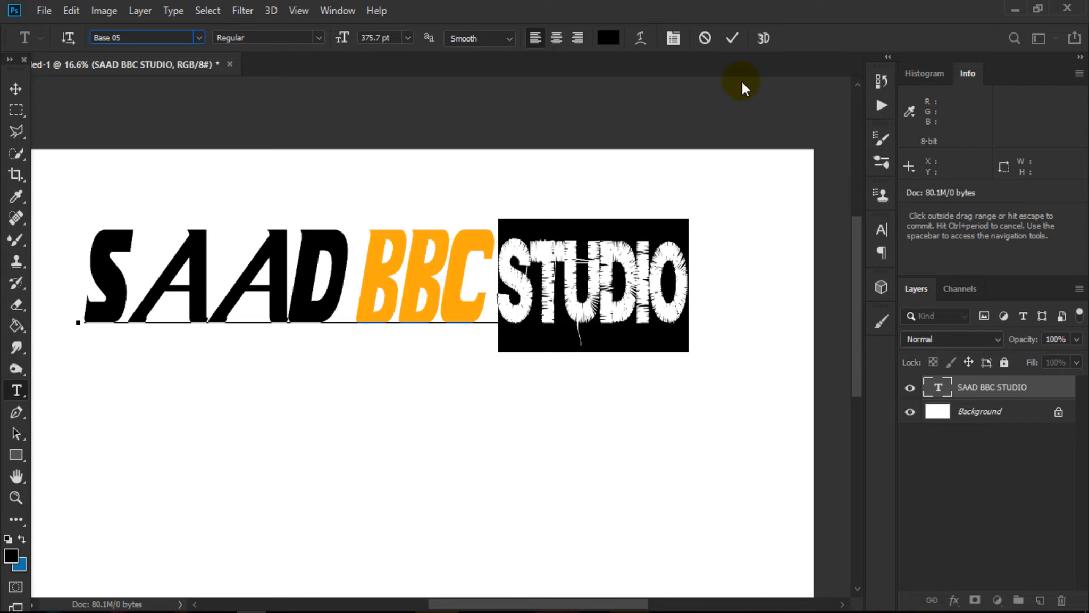
click(732, 38)
double_click(937, 387)
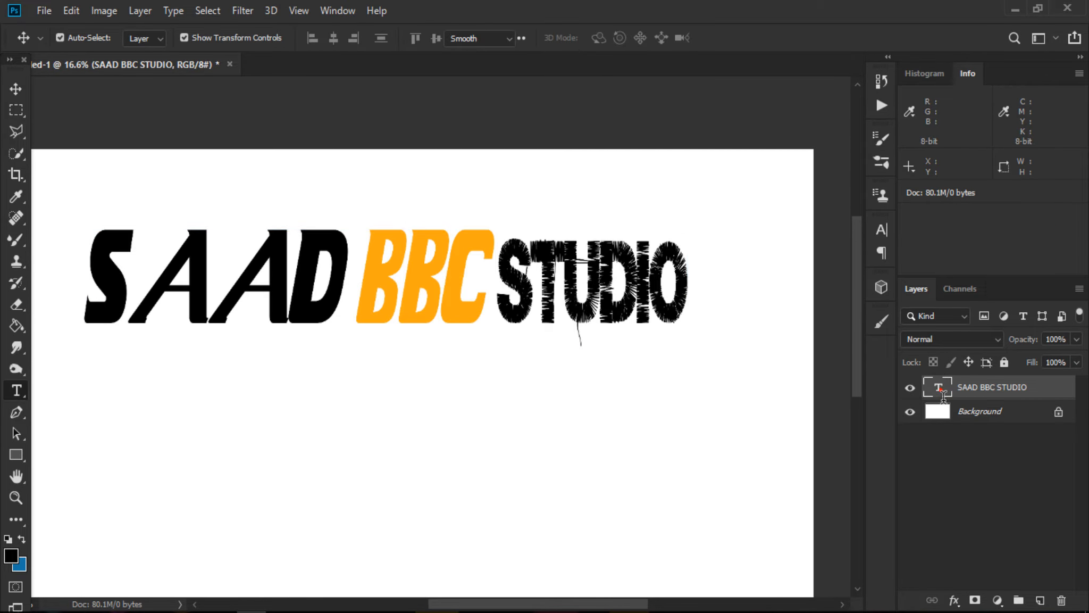
click(608, 38)
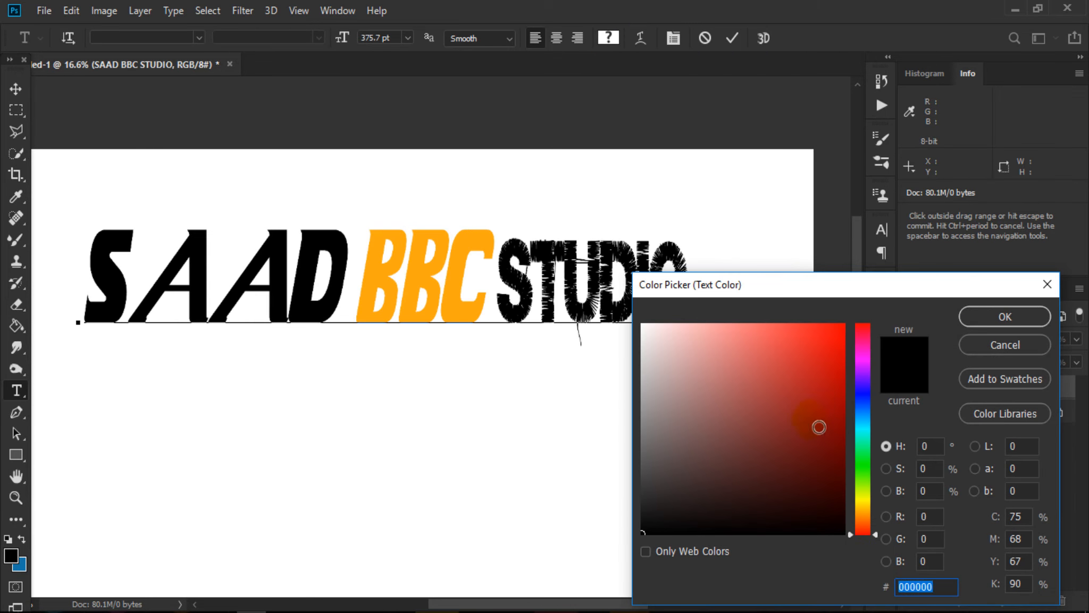
click(841, 324)
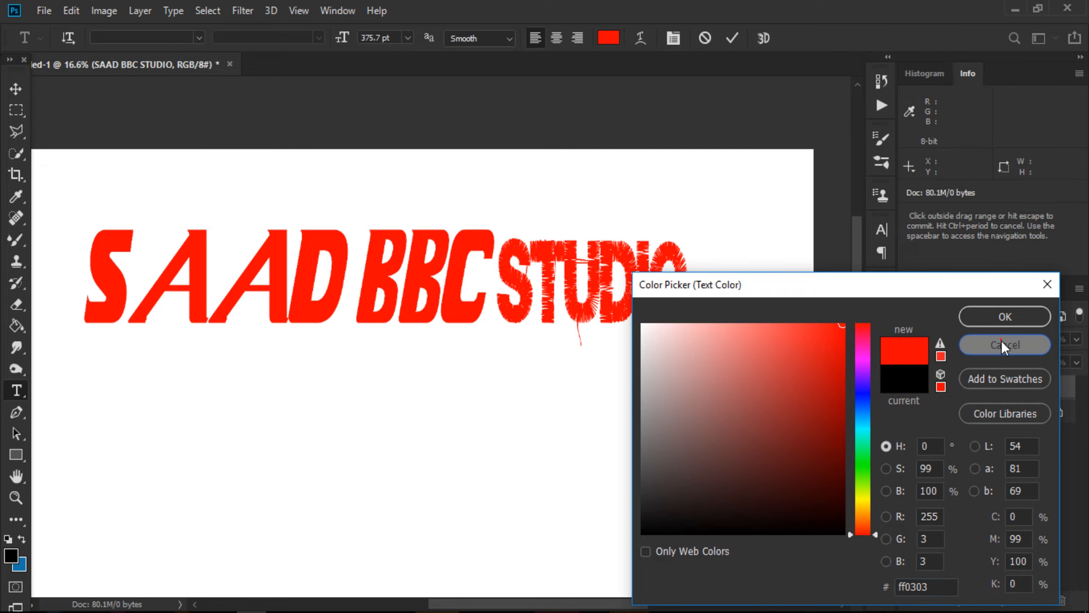
click(1002, 343)
Step: Select only the word "STUDIO" in the text layer and colour it red (ff0000)
drag(502, 290, 704, 295)
click(619, 33)
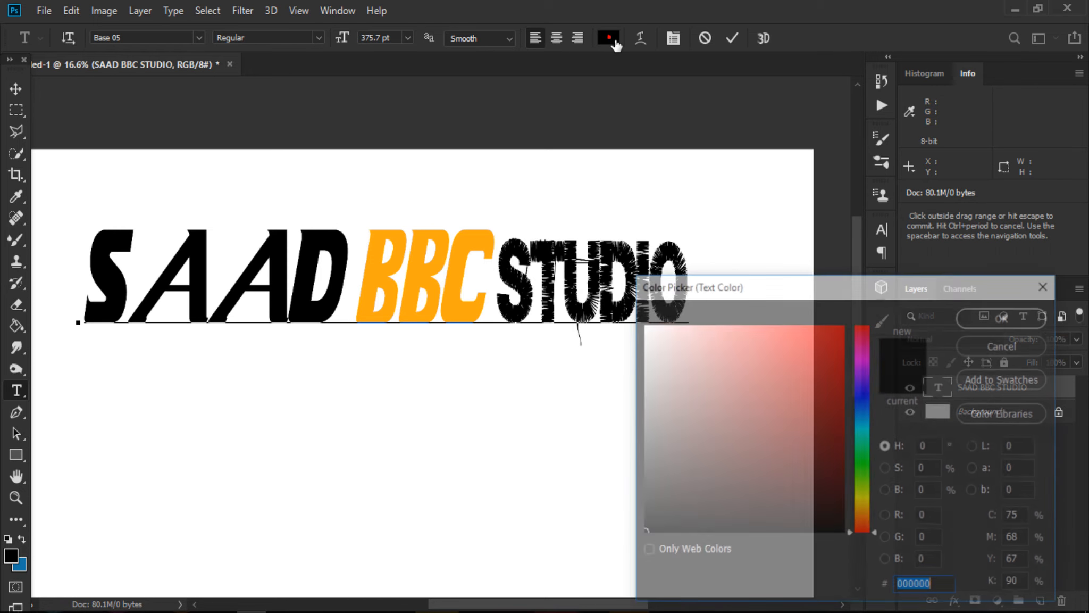
click(843, 324)
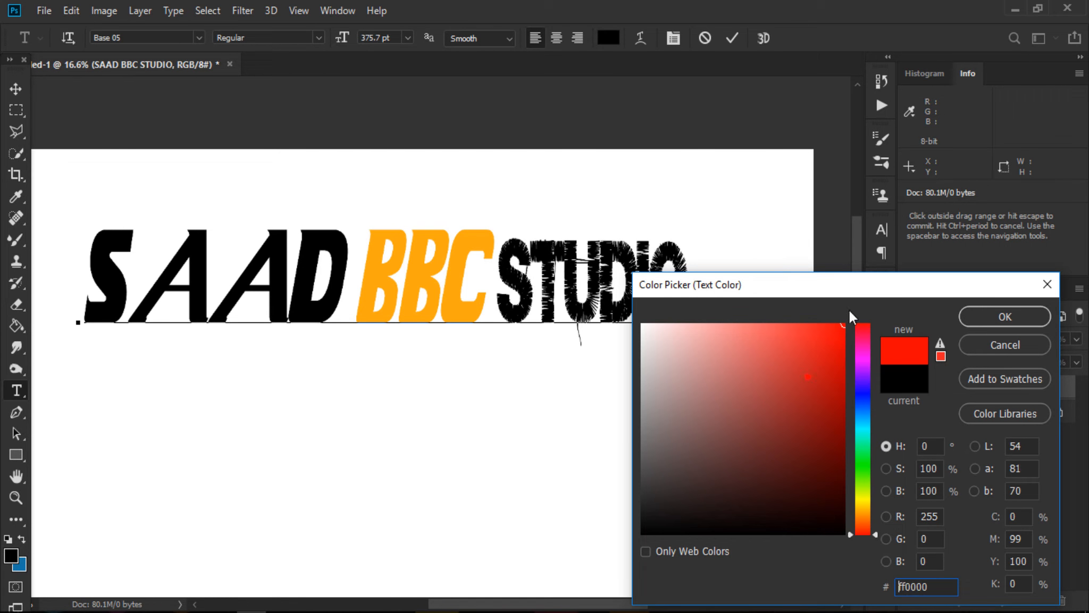
click(976, 315)
click(360, 485)
Step: Select only the word "SAAD", preview several installed fonts on it and set it to 3 theHard way RMX
click(349, 299)
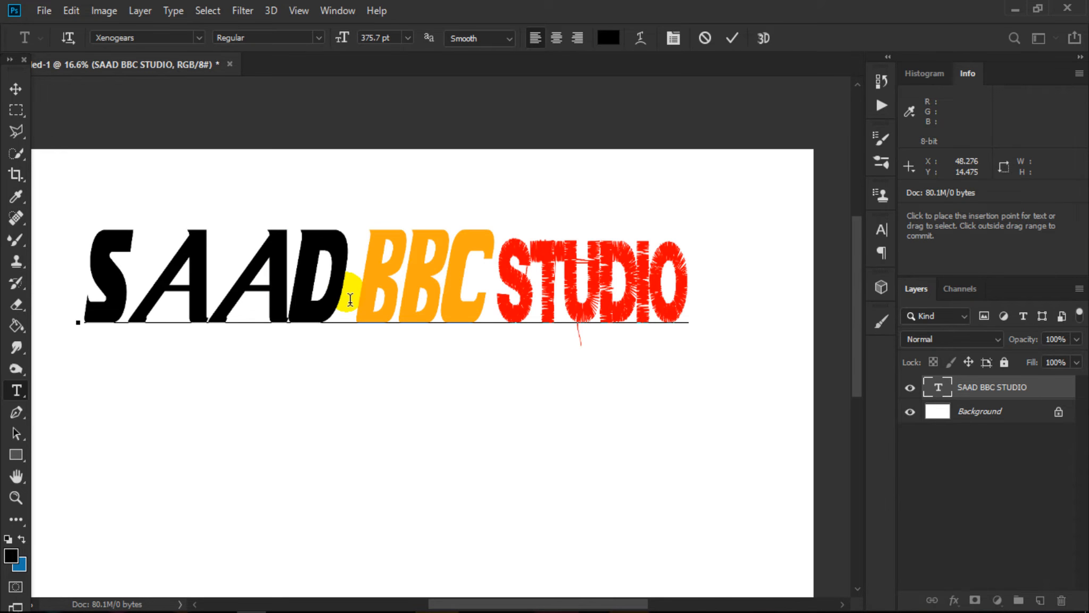
drag(350, 300, 63, 304)
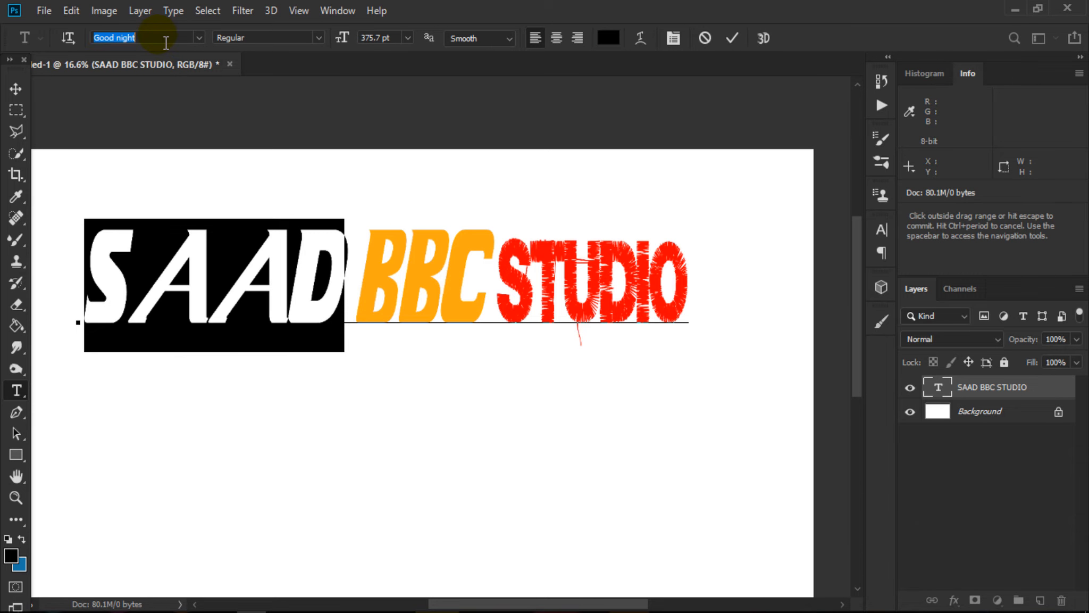
scroll(166, 42, down, 4)
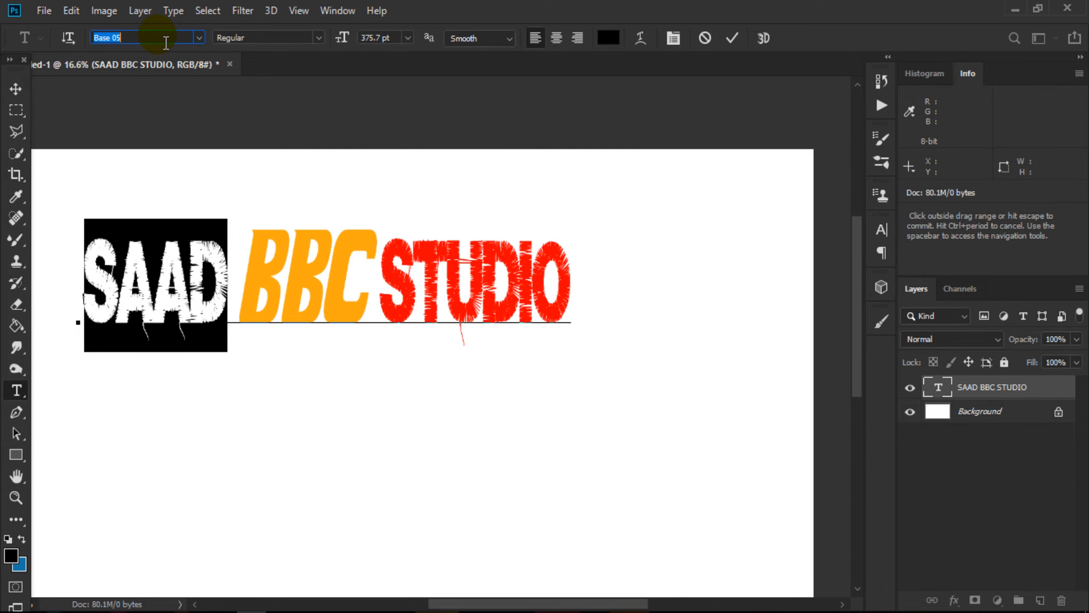
scroll(166, 43, down, 4)
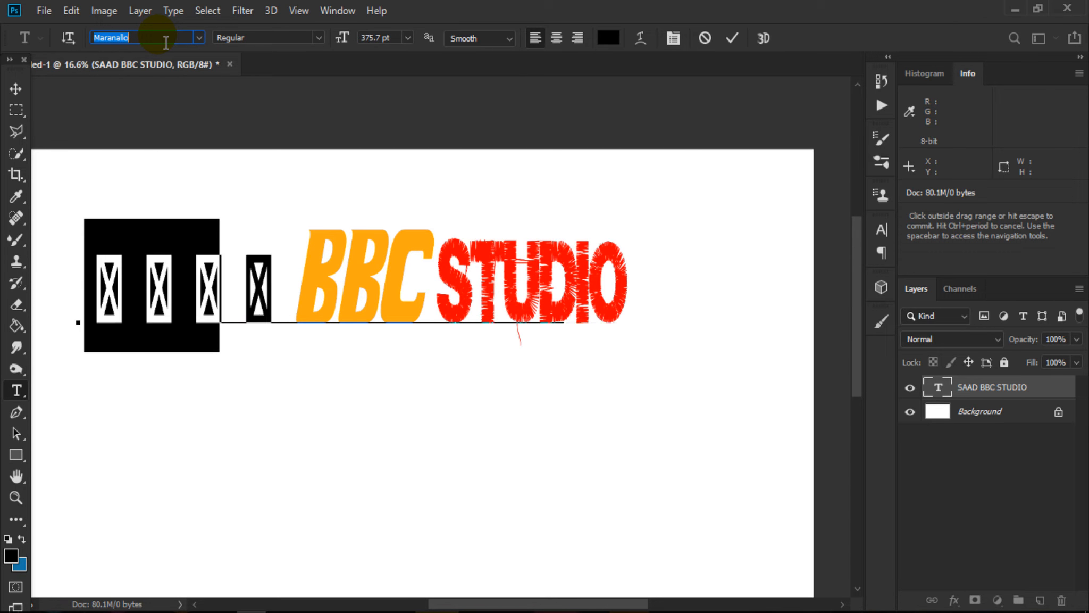
scroll(166, 42, down, 4)
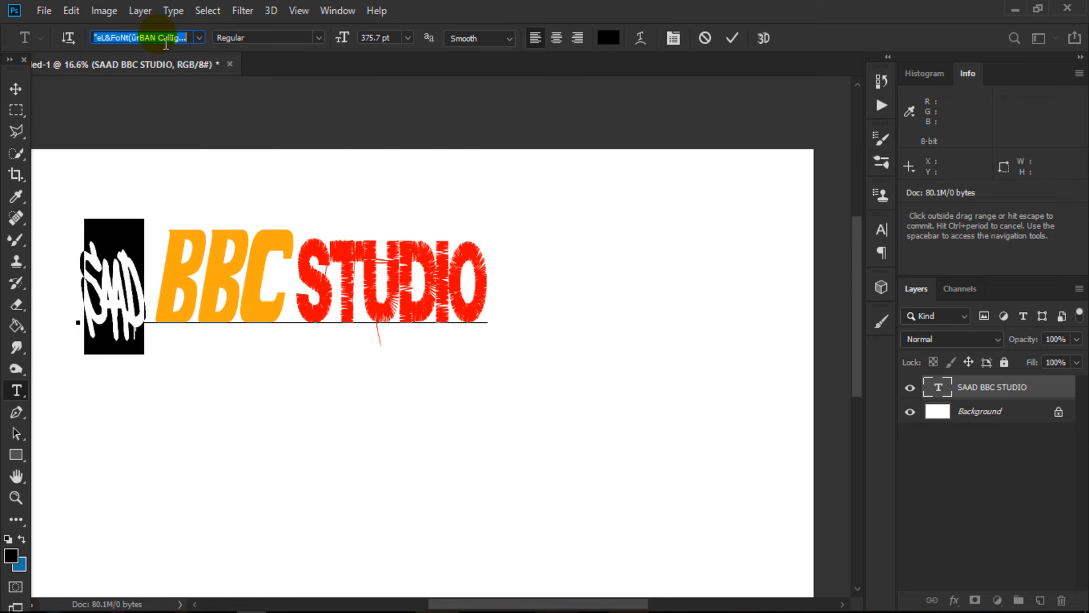
scroll(166, 43, down, 3)
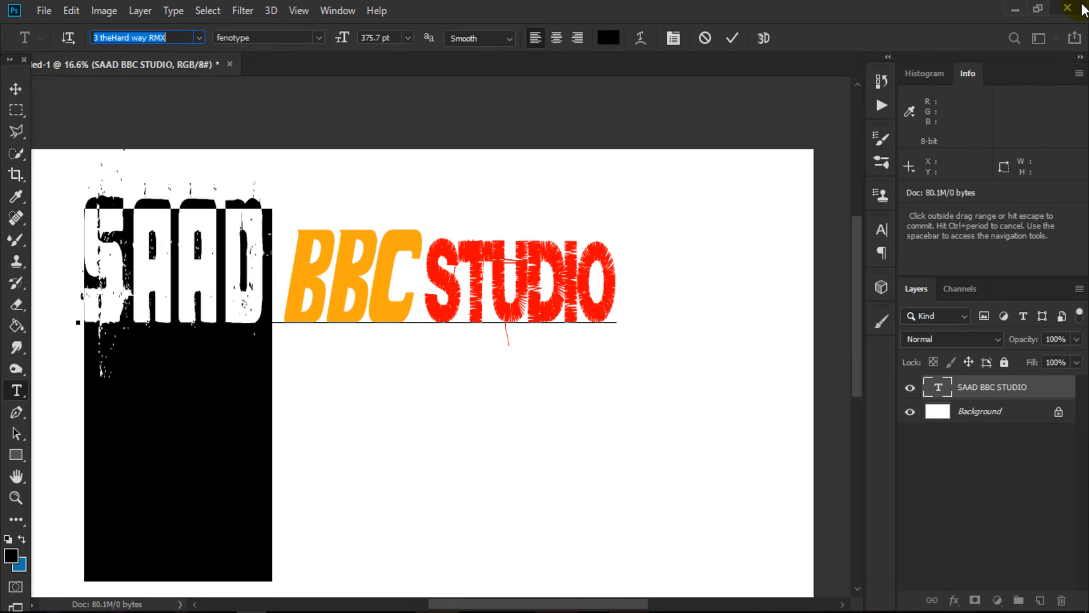
Step: Switch to the desktop, look through the font files in the 170+ Photography Signature Fonts folder and close it
click(1006, 5)
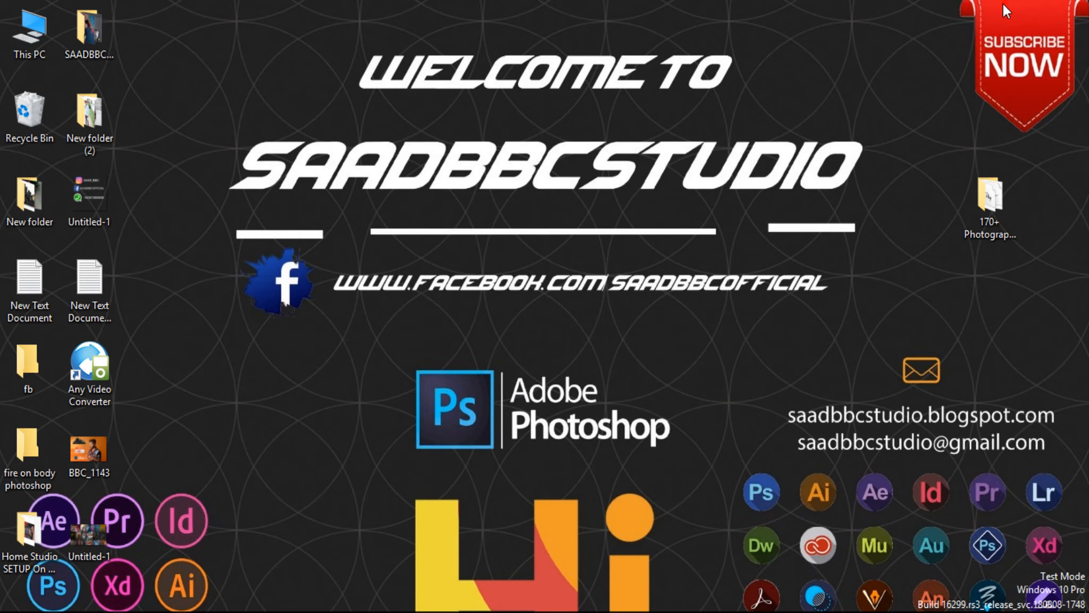
click(1003, 197)
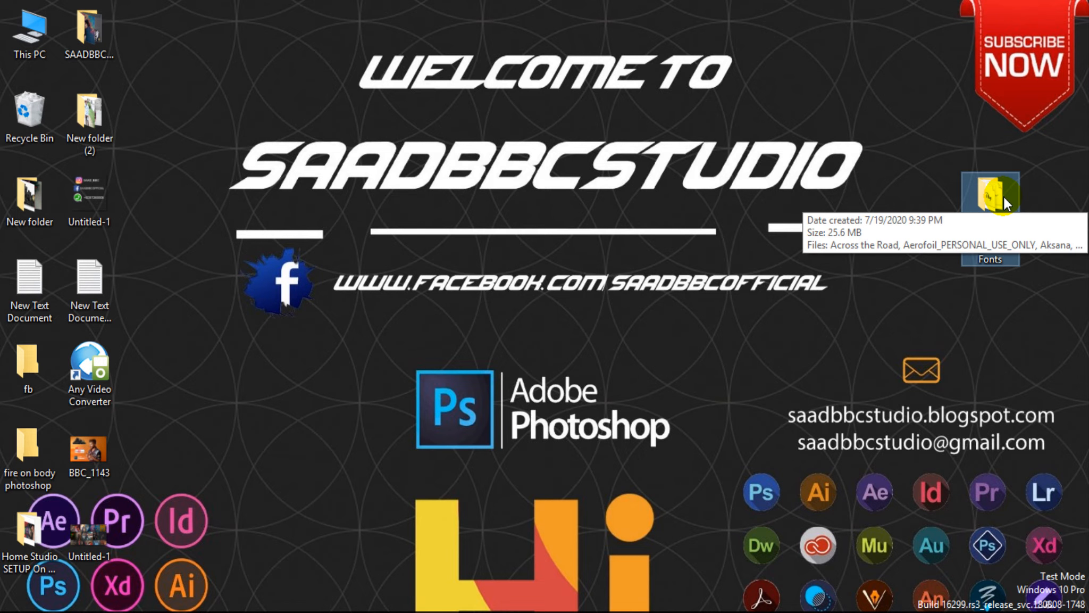
double_click(1008, 222)
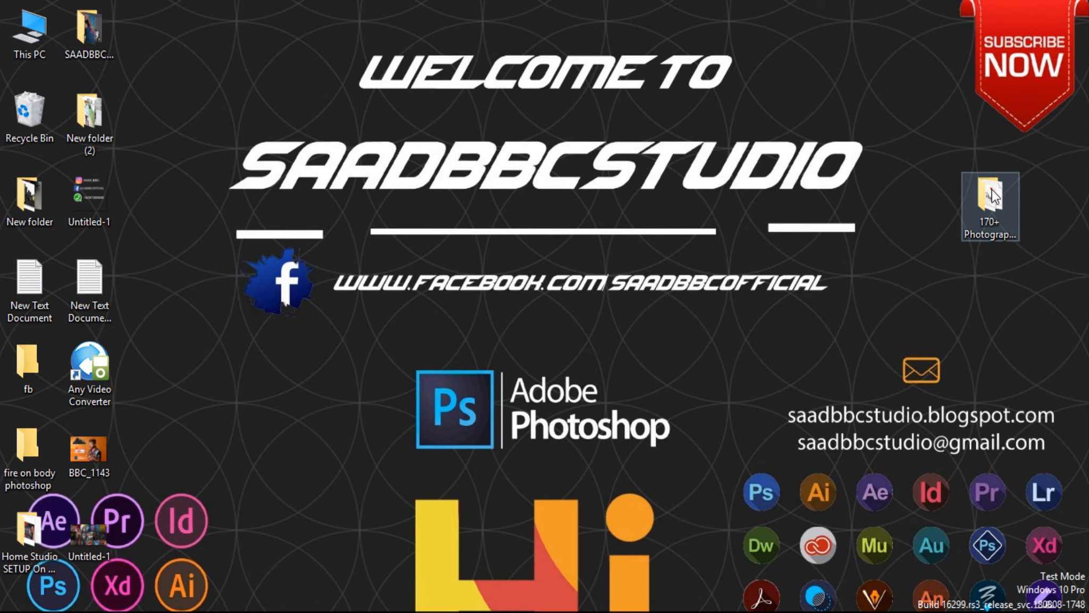
scroll(767, 254, down, 5)
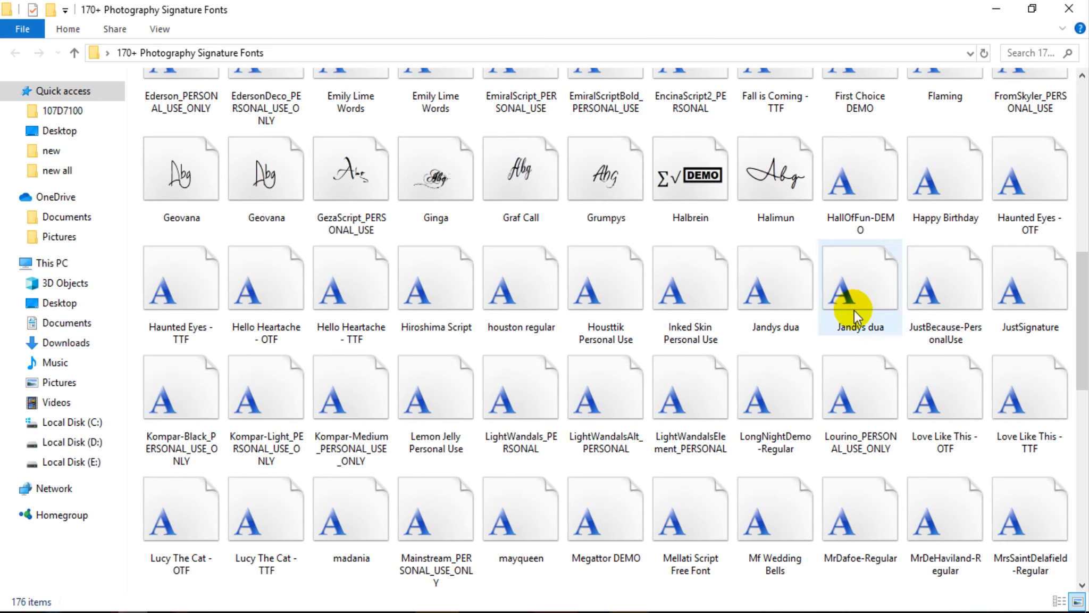
scroll(909, 332, down, 5)
scroll(921, 319, down, 5)
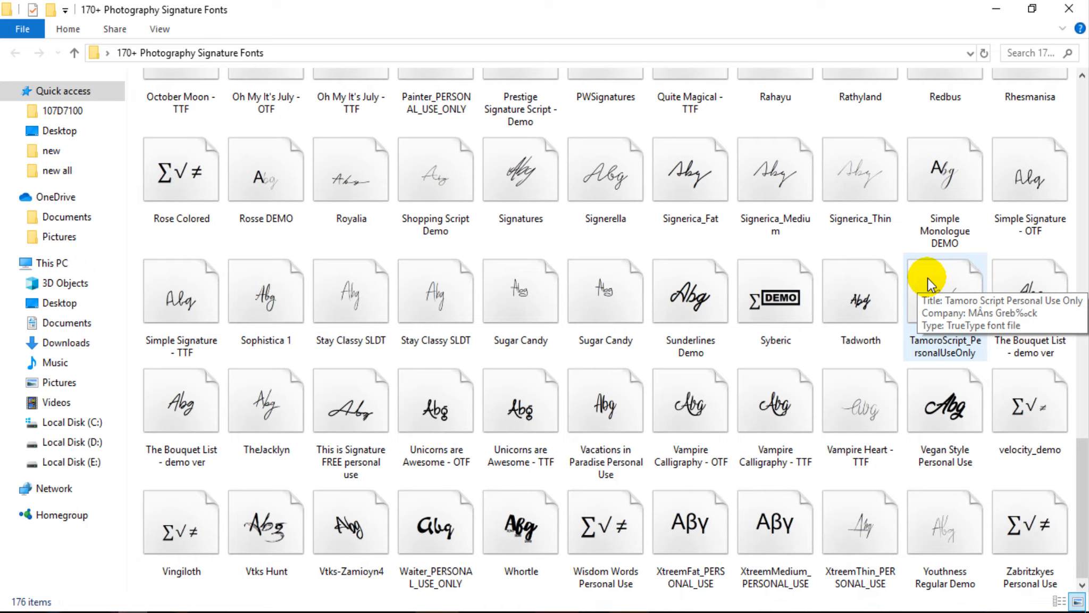
scroll(920, 490, up, 15)
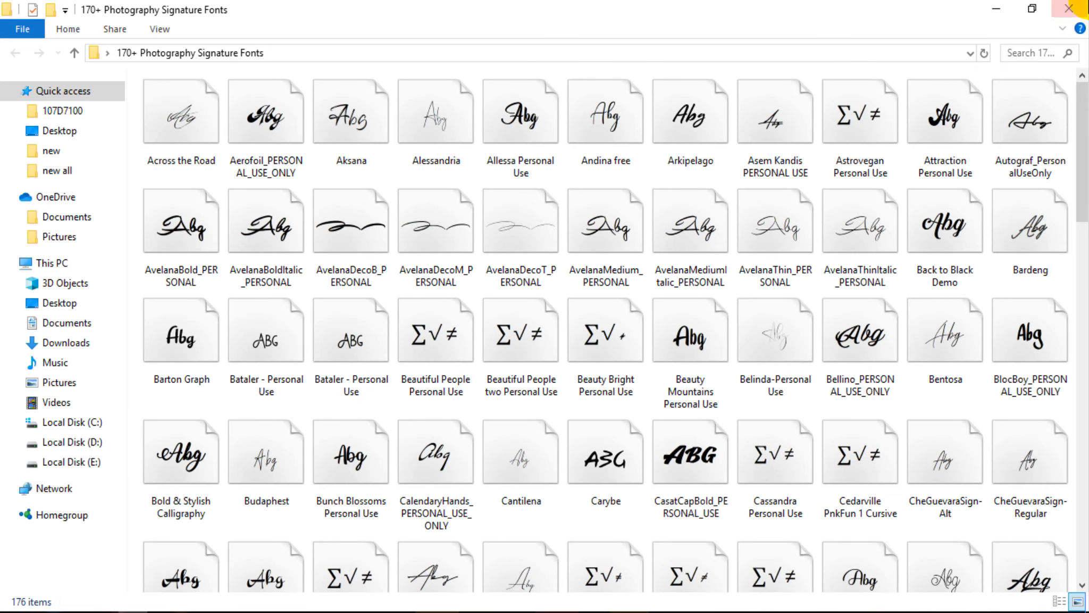
click(1070, 8)
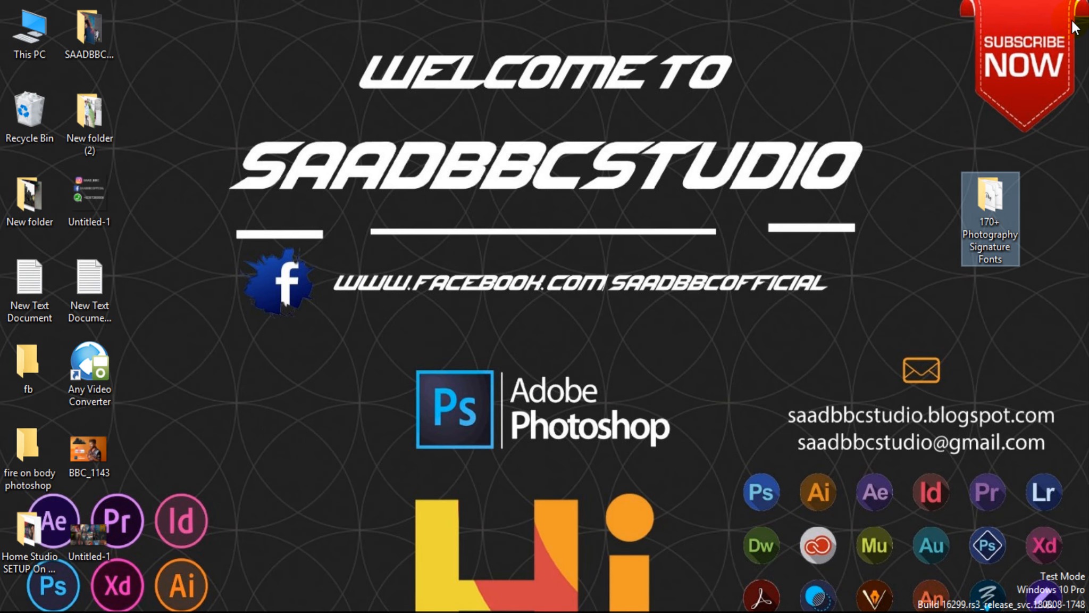
Step: Reopen the 170+ Photography Signature Fonts folder and browse its font previews again
double_click(992, 208)
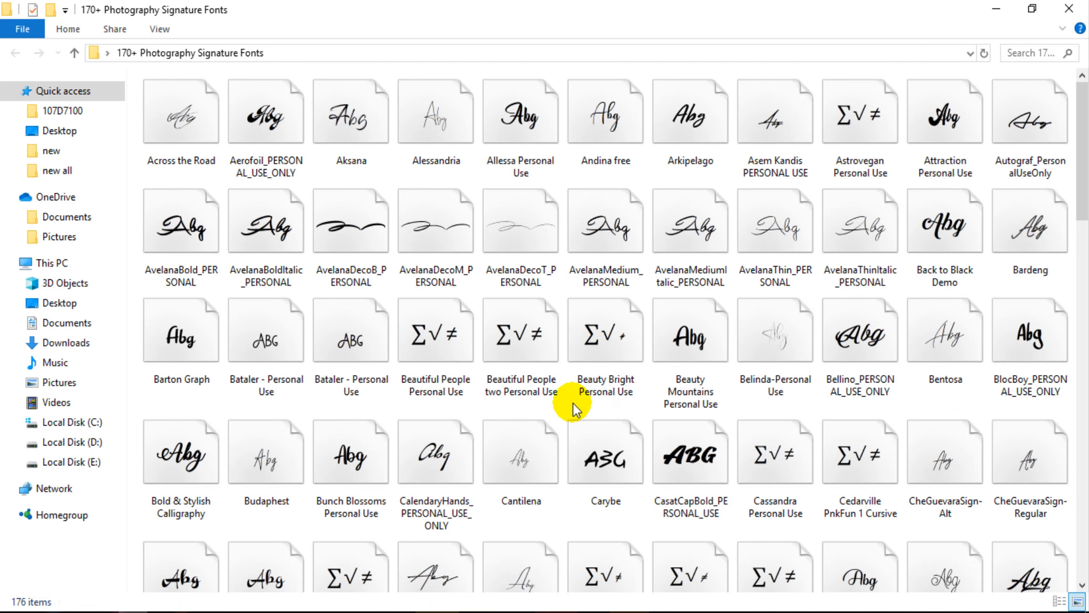
scroll(572, 403, down, 15)
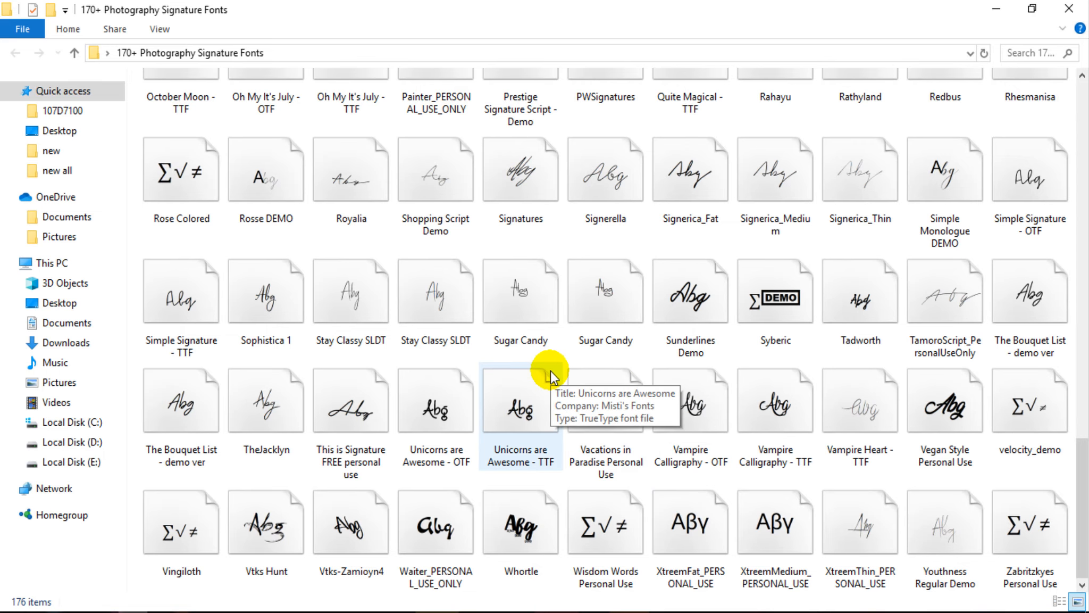
scroll(551, 371, up, 15)
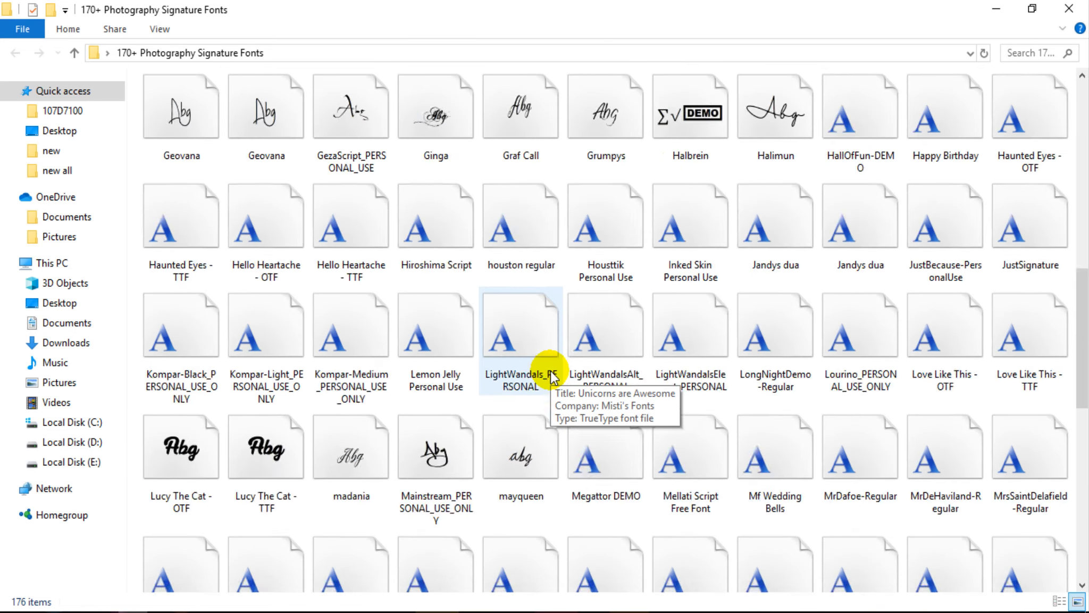